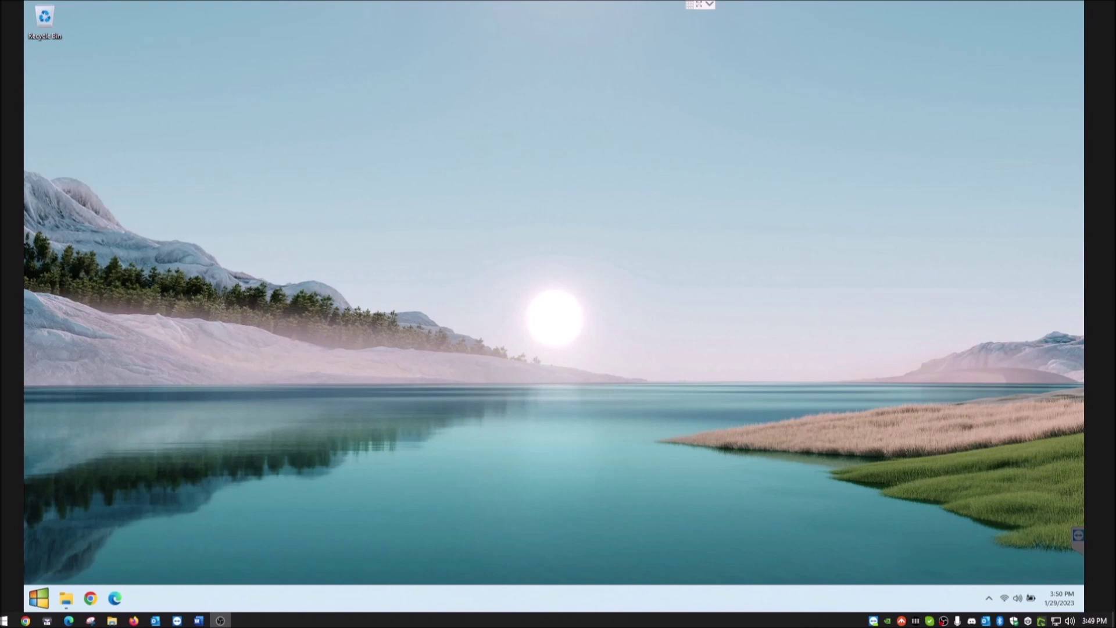
Open Chrome and go to the copied address fbackup.soft112.com/quick-download.html to download the FBackup installer
click(90, 599)
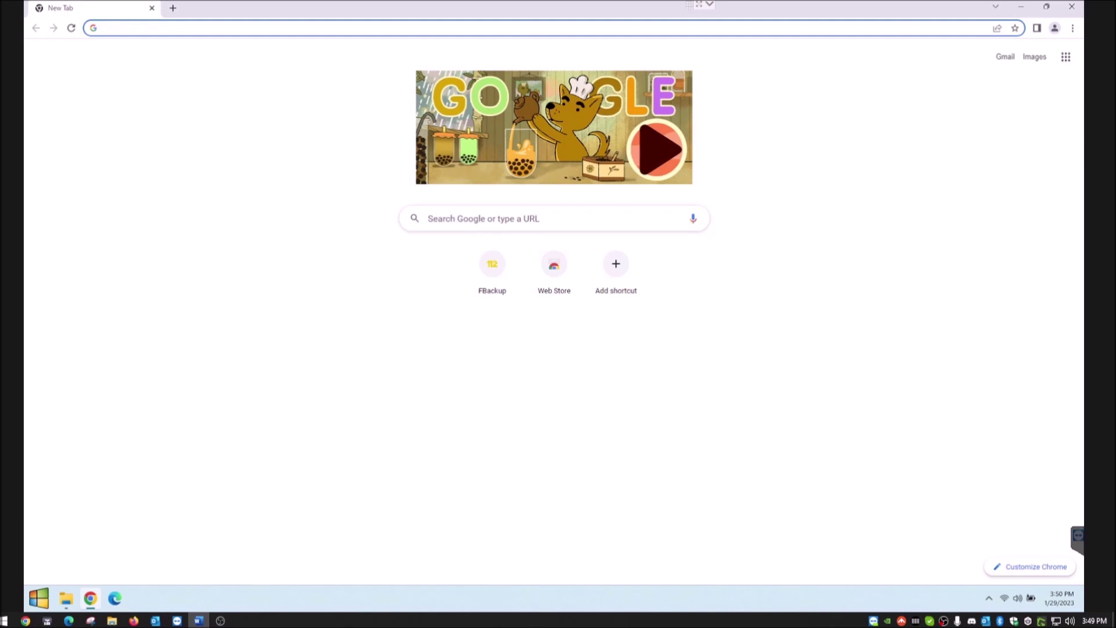
click(257, 24)
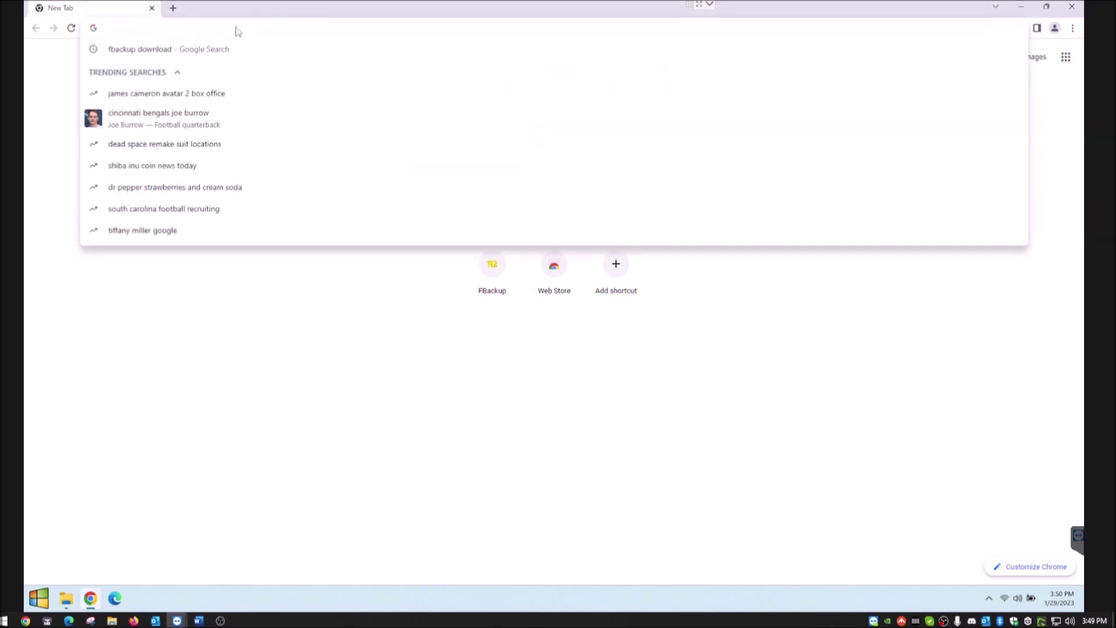
right_click(237, 31)
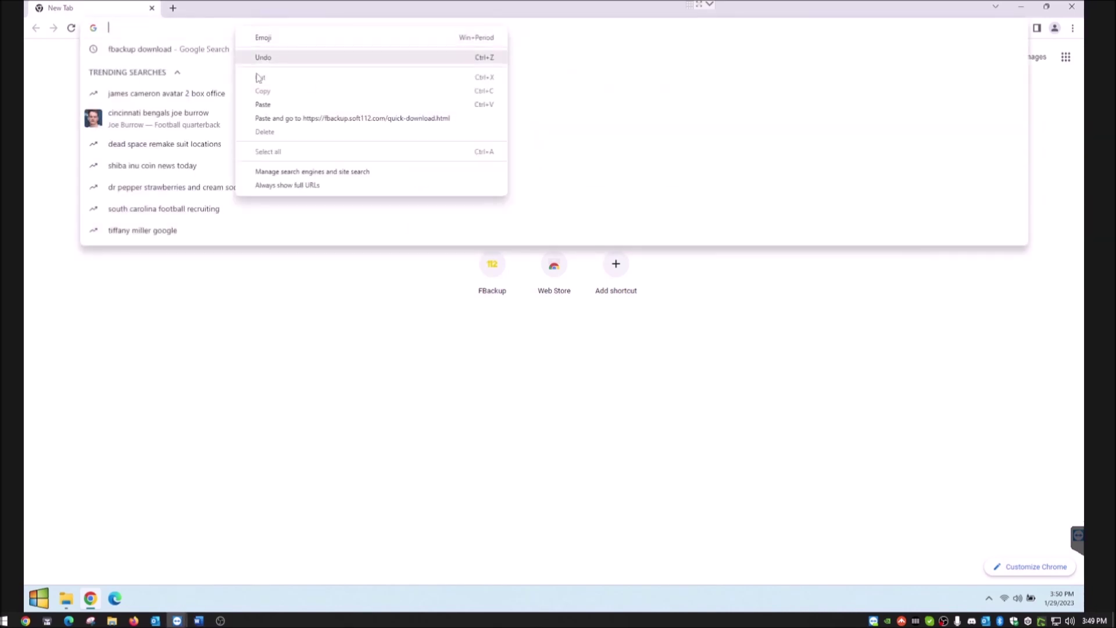
click(279, 119)
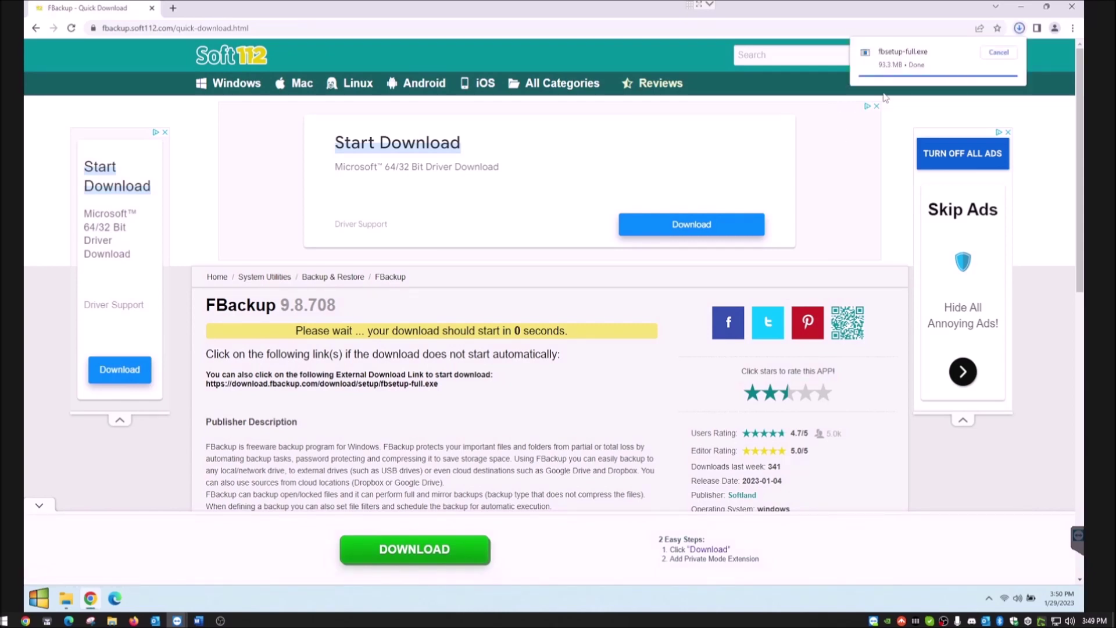
Show the downloaded fbsetup-full.exe in its folder, then close the browser and minimize the folder window
right_click(889, 54)
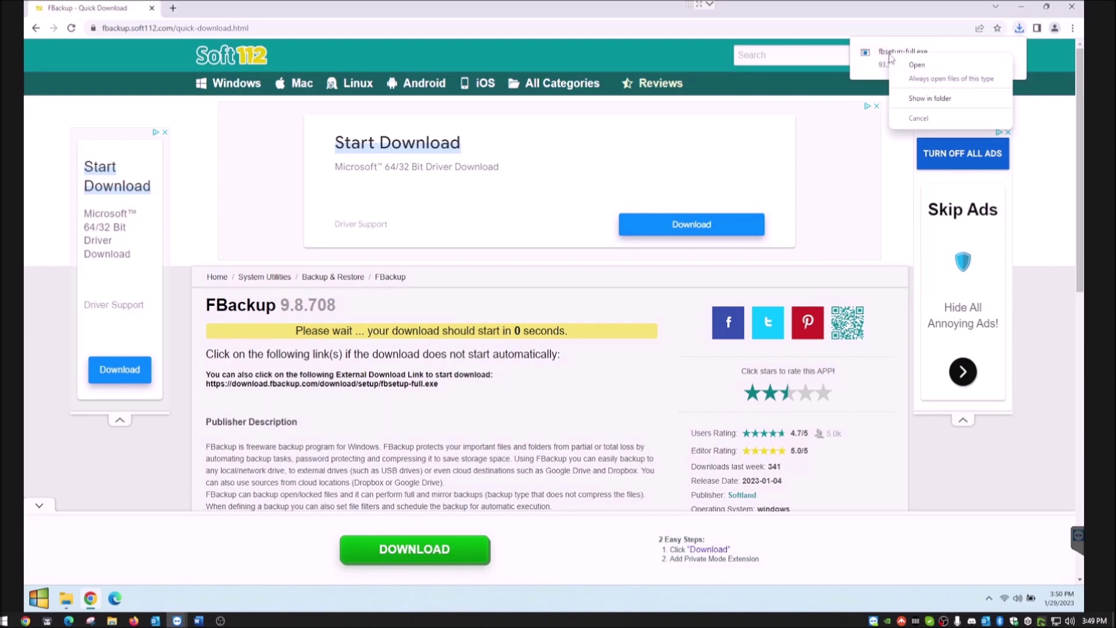
click(933, 99)
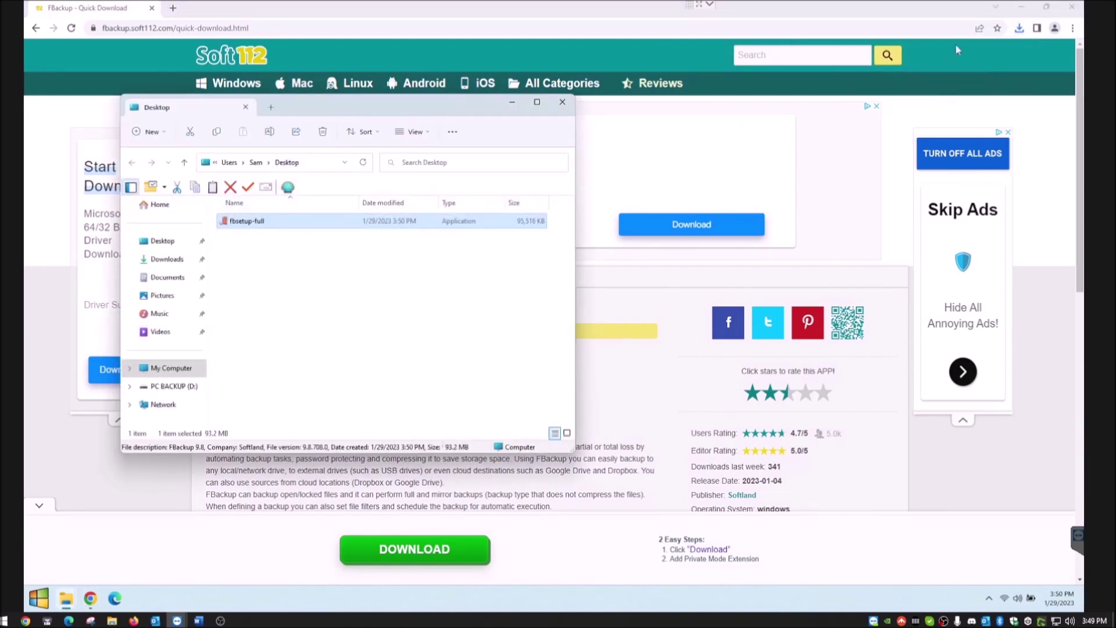
click(1072, 7)
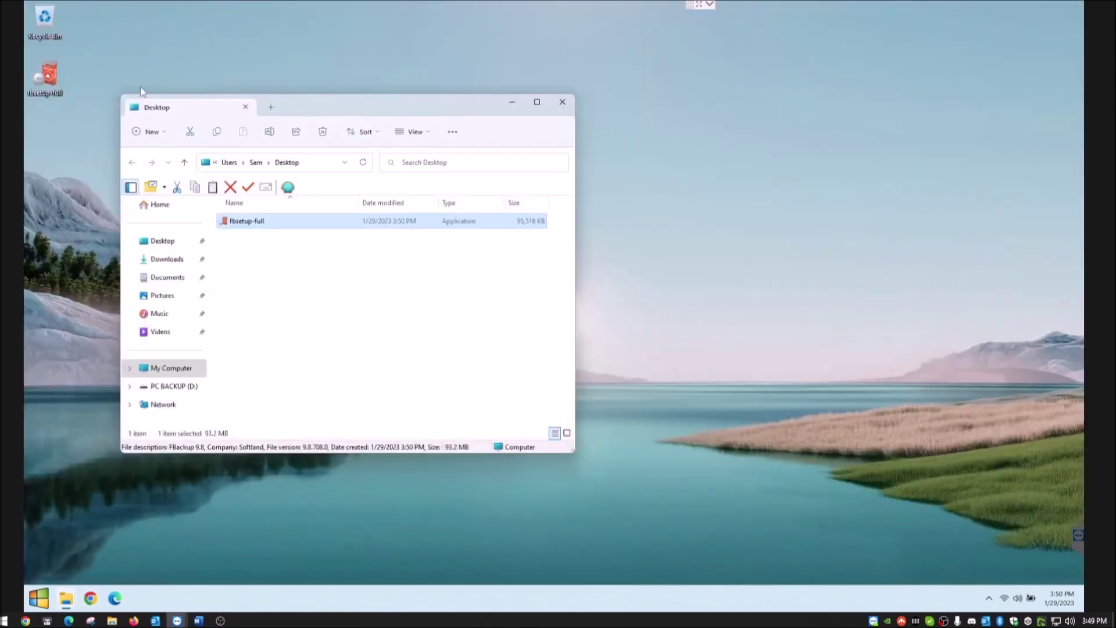
click(513, 102)
Run fbsetup-full from the desktop and install FBackup without sending anonymous usage statistics, authorizing it with the admin PIN
double_click(50, 77)
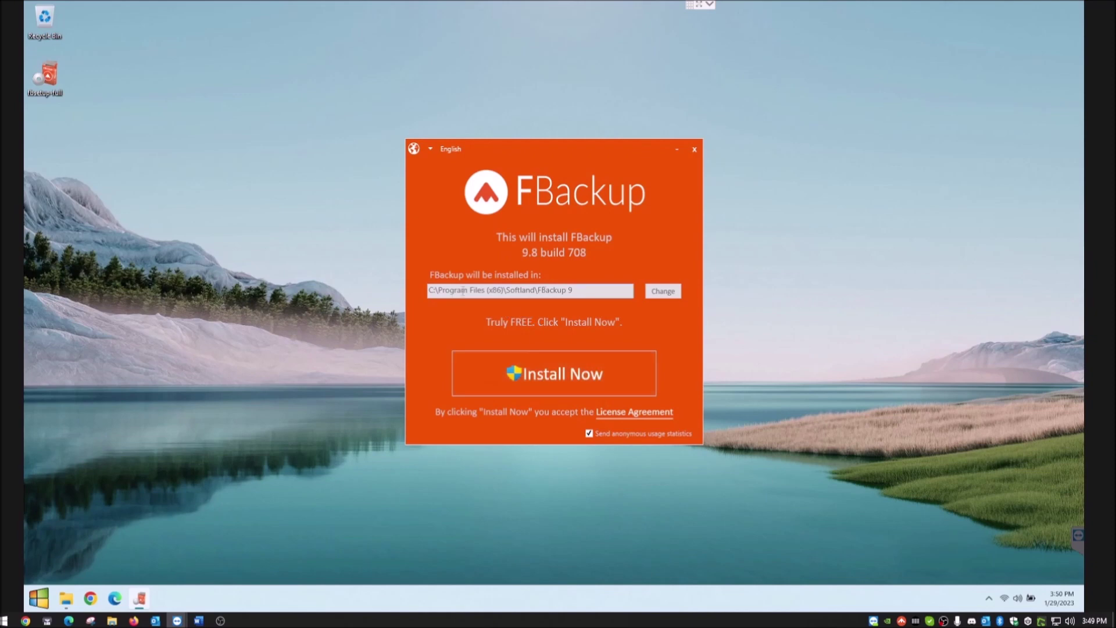
drag(456, 290, 579, 292)
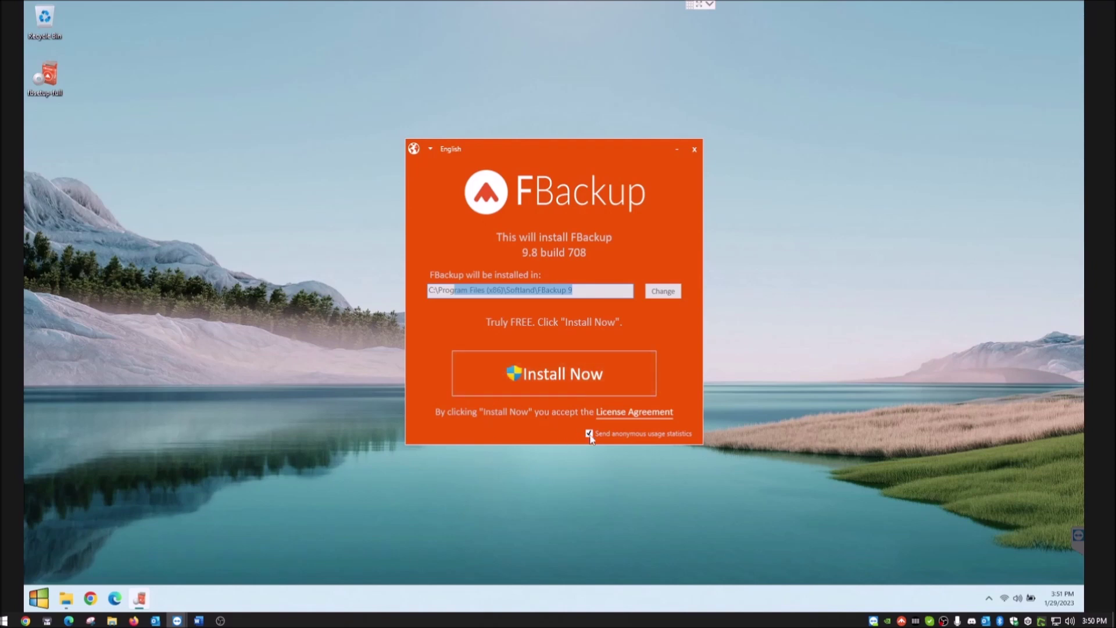
mouse_move(591, 438)
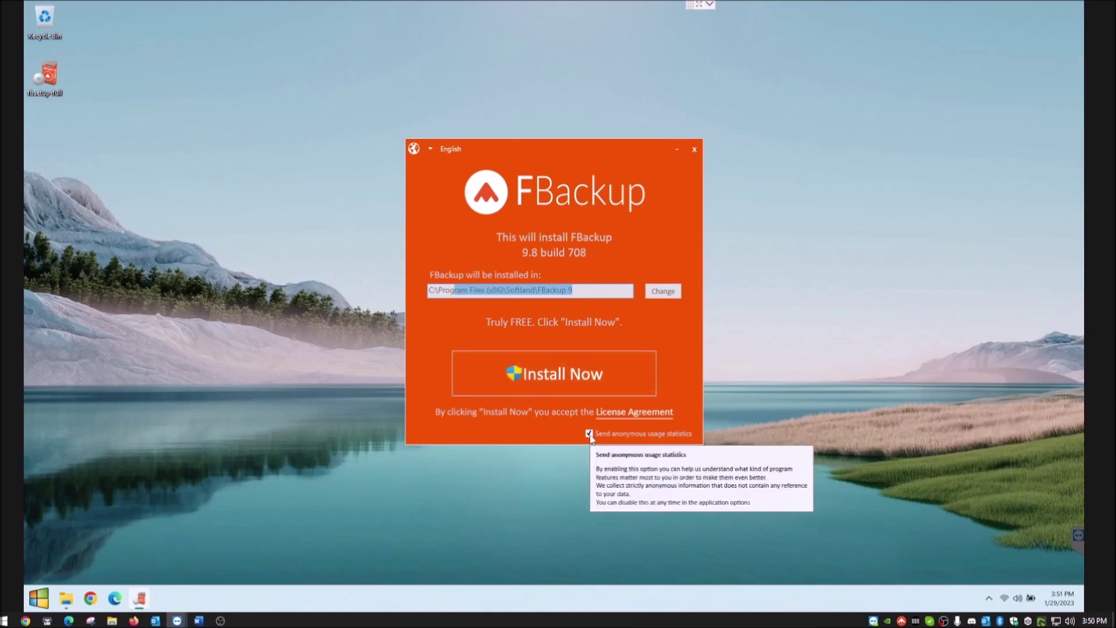
click(589, 434)
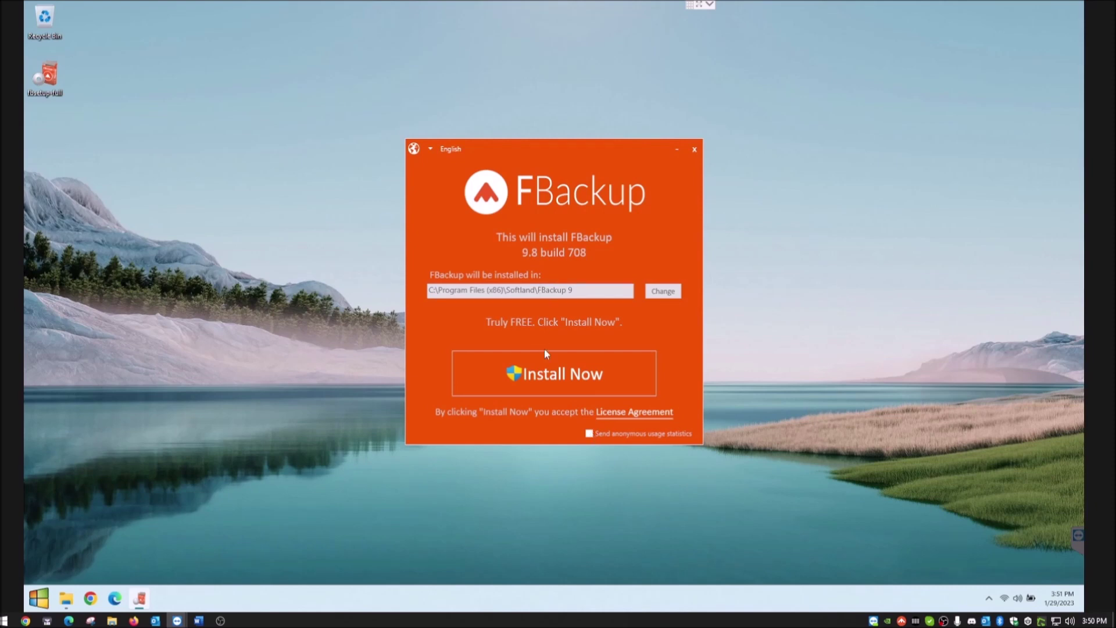
click(551, 375)
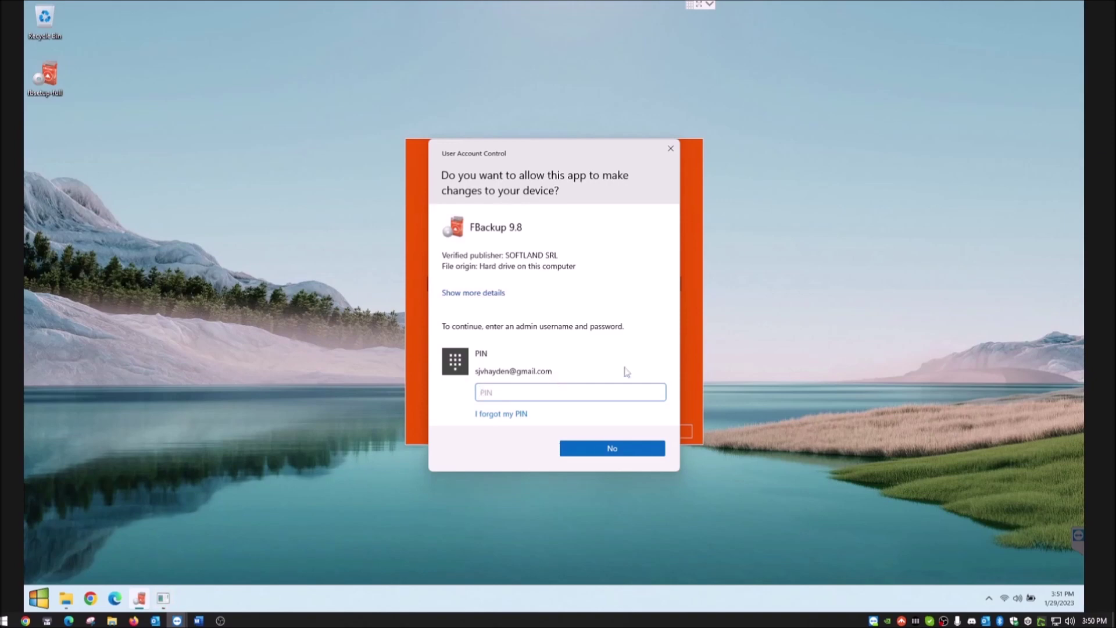
text(****)
key(Return)
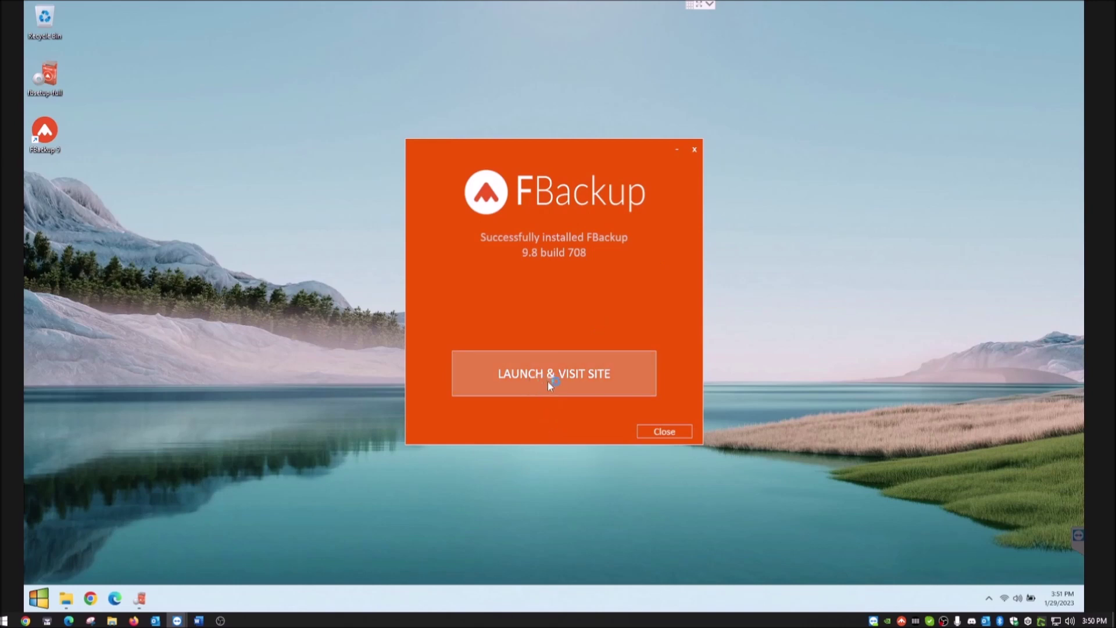
Close the finished installer, launch FBackup 9 from the desktop and authorize its Scheduler helper with the admin PIN
click(666, 436)
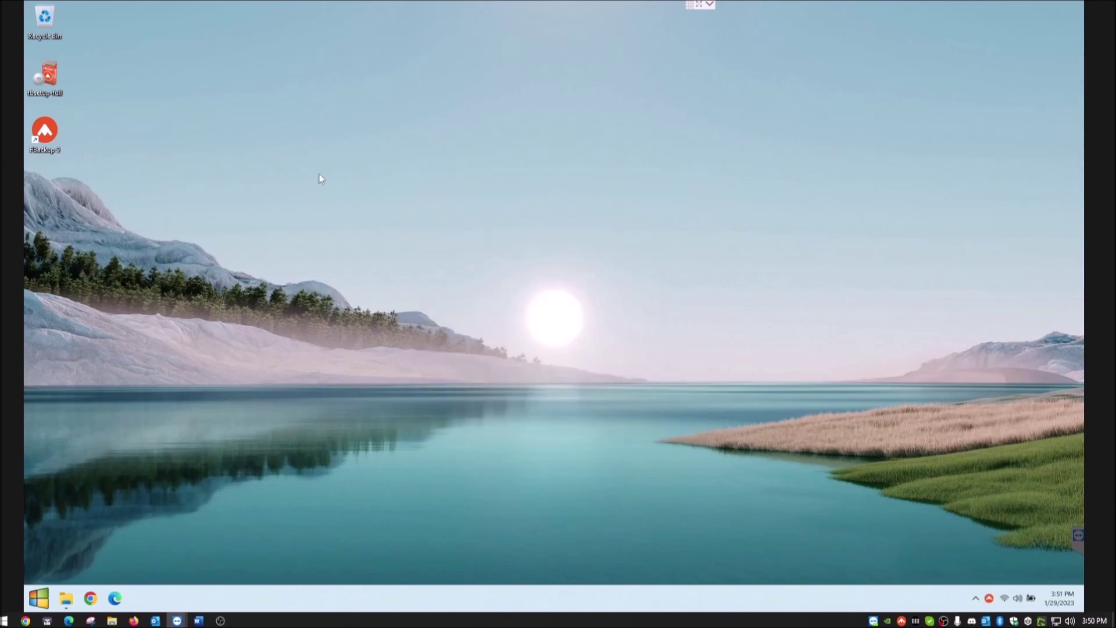
double_click(48, 136)
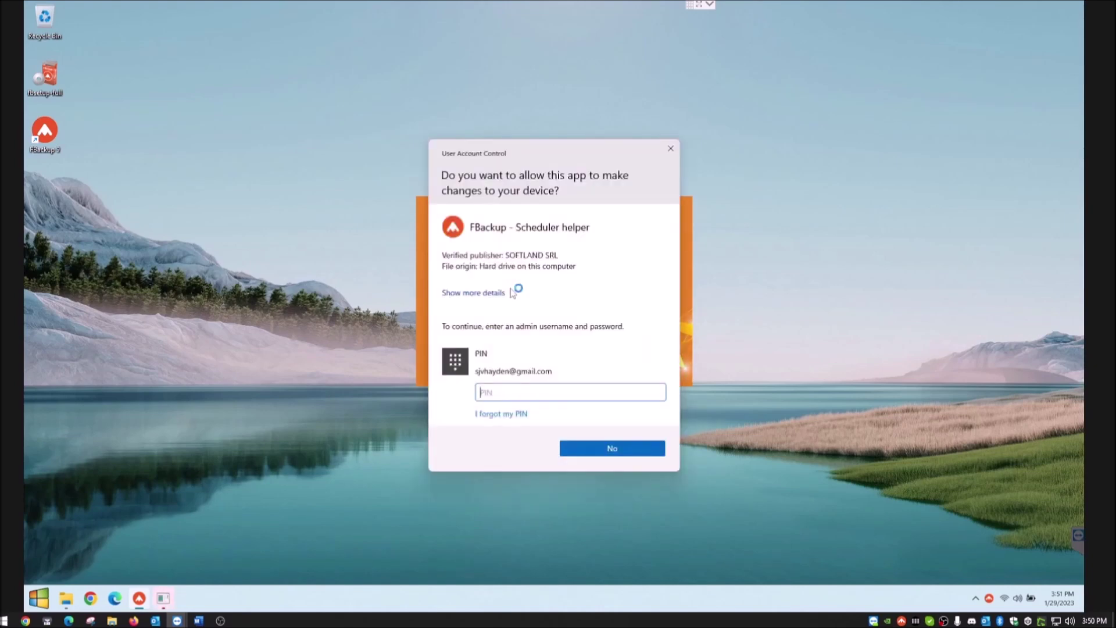
text(****)
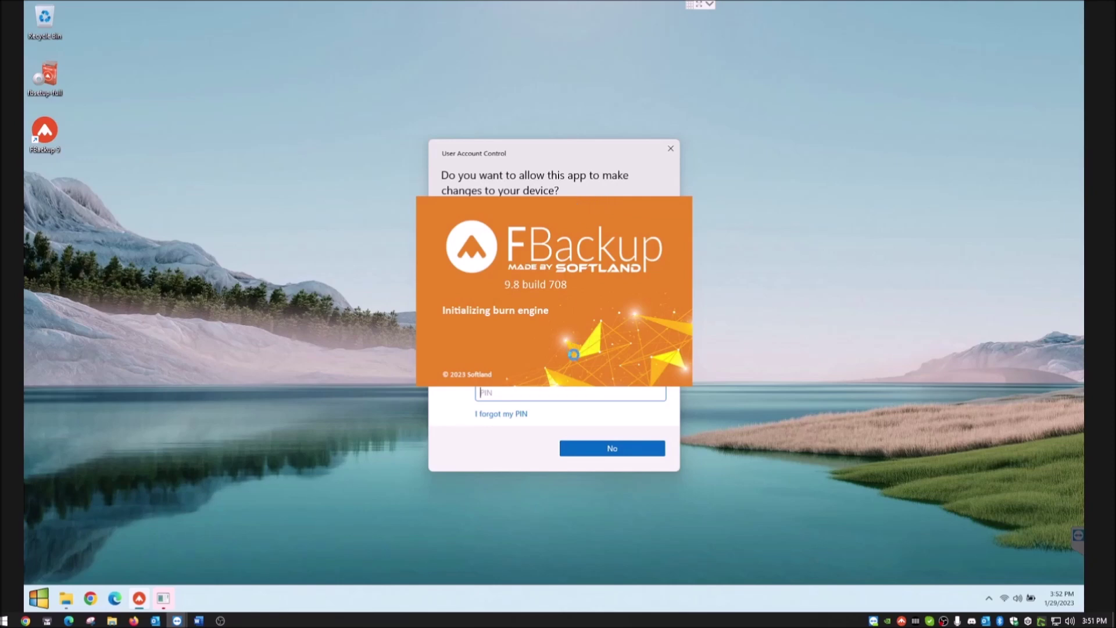
click(585, 152)
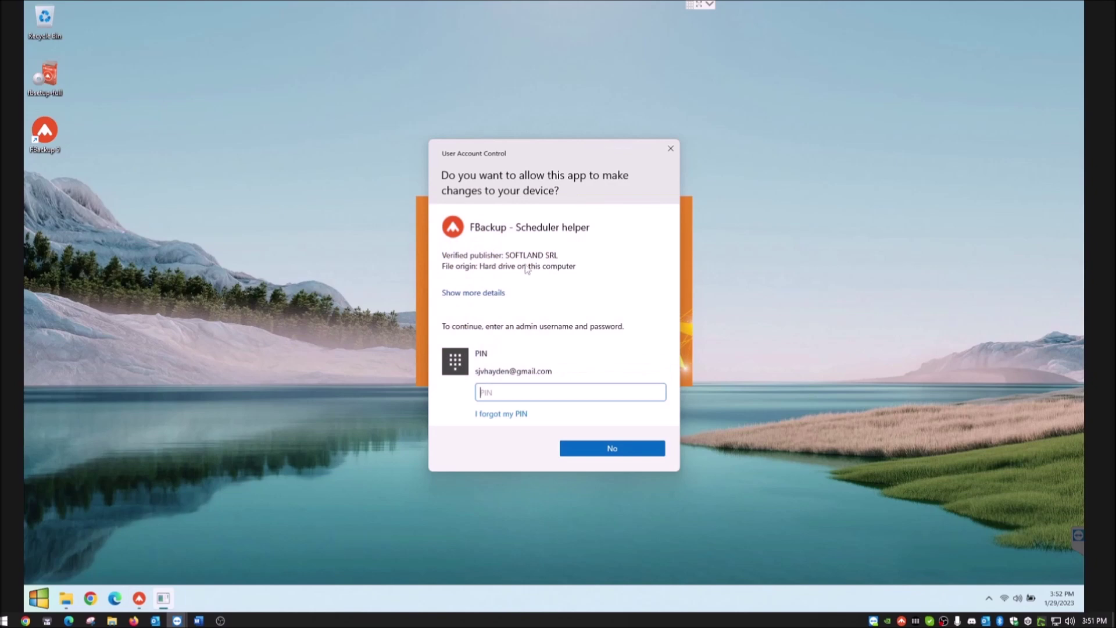
text(••••)
key(Return)
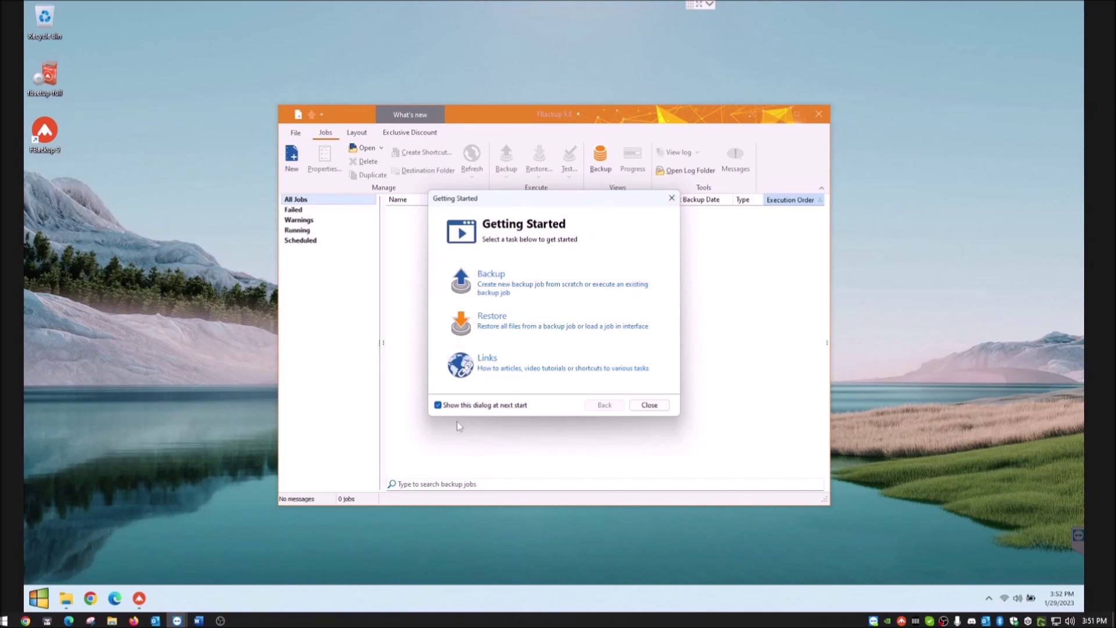
Stop the Getting Started dialog from showing at next start, and close it along with the FBackup Updates window
click(439, 406)
click(649, 405)
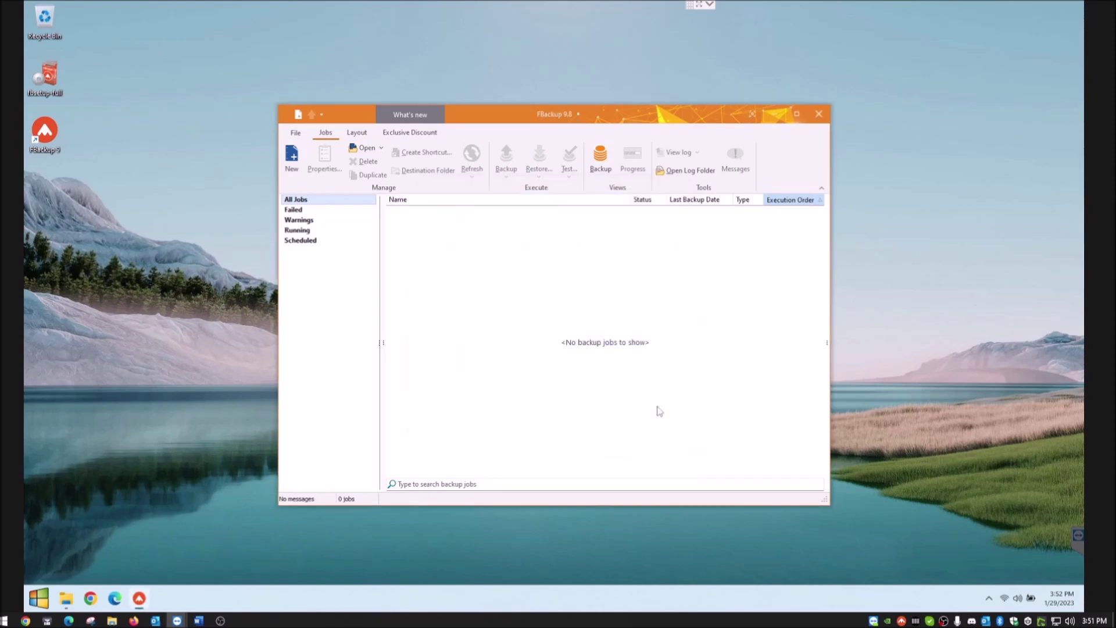
drag(546, 115, 532, 63)
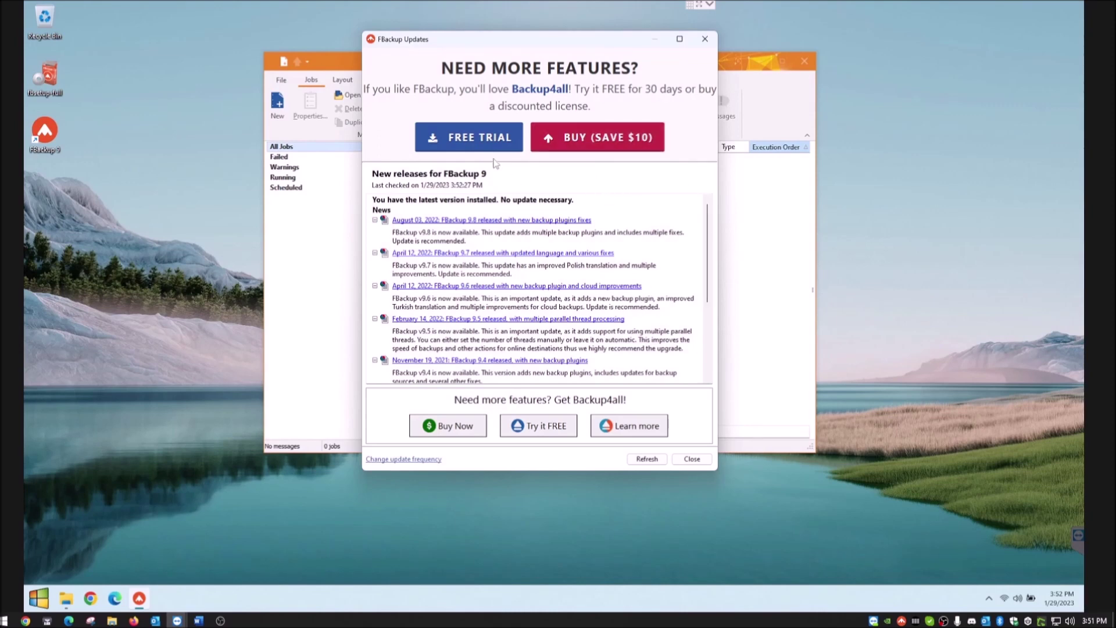
click(704, 39)
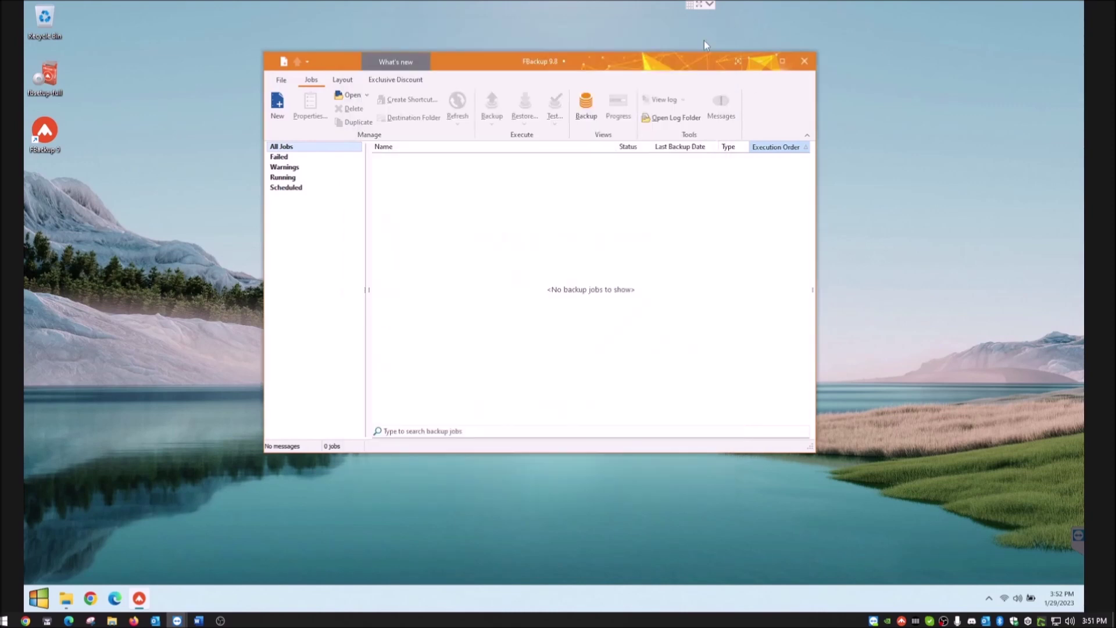
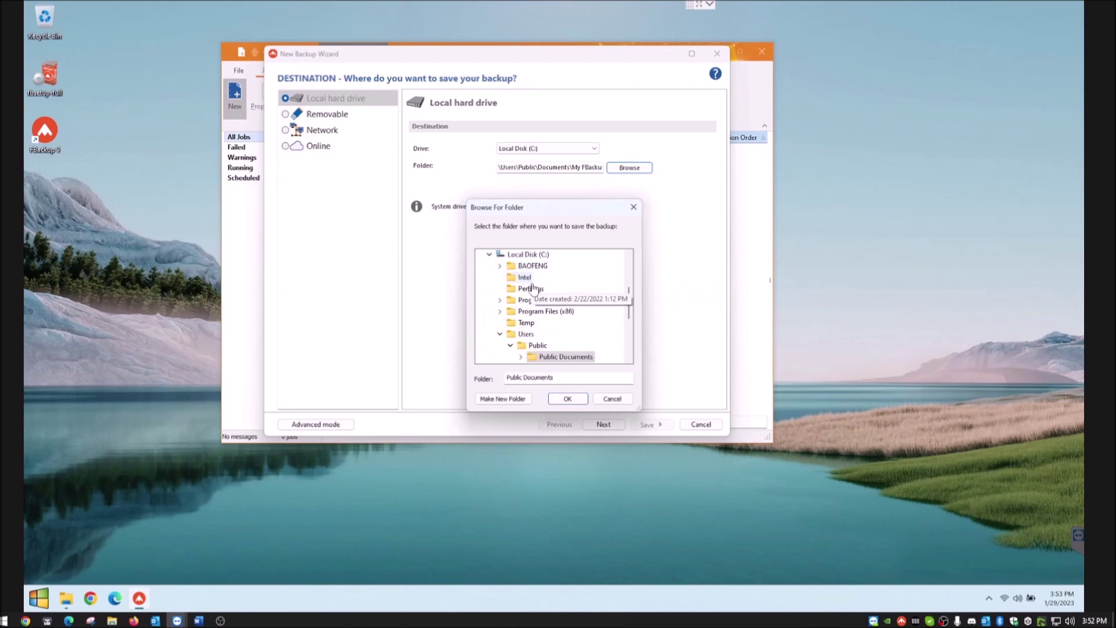
Set the backup destination to the root of the removable drive PC BACKUP (D:) and continue to the sources
click(533, 323)
click(567, 399)
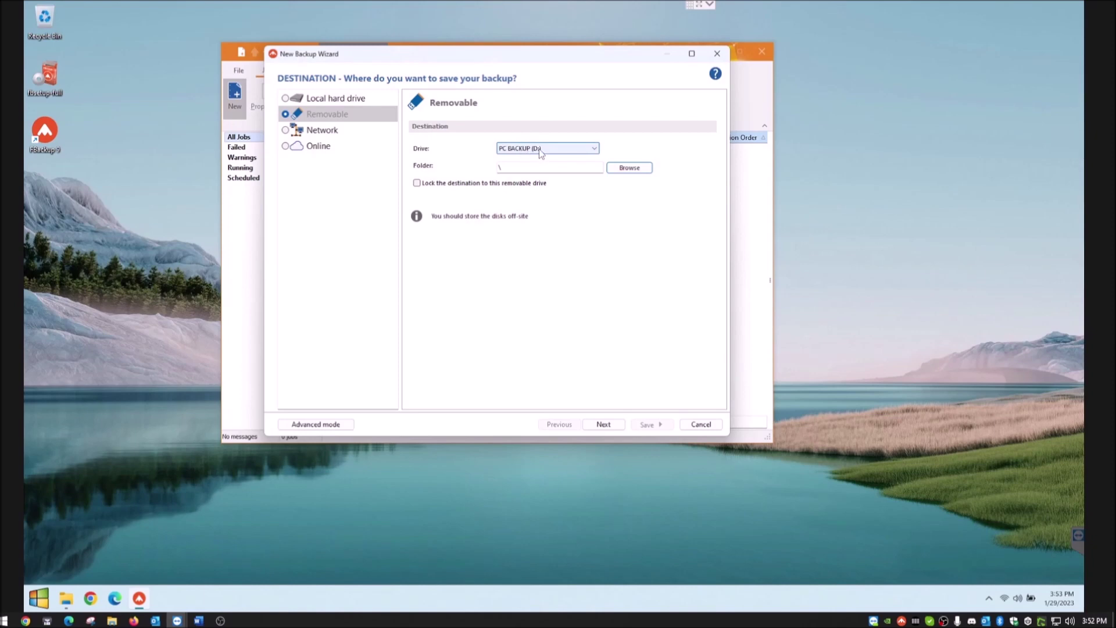
click(631, 170)
scroll(522, 304, down, 1)
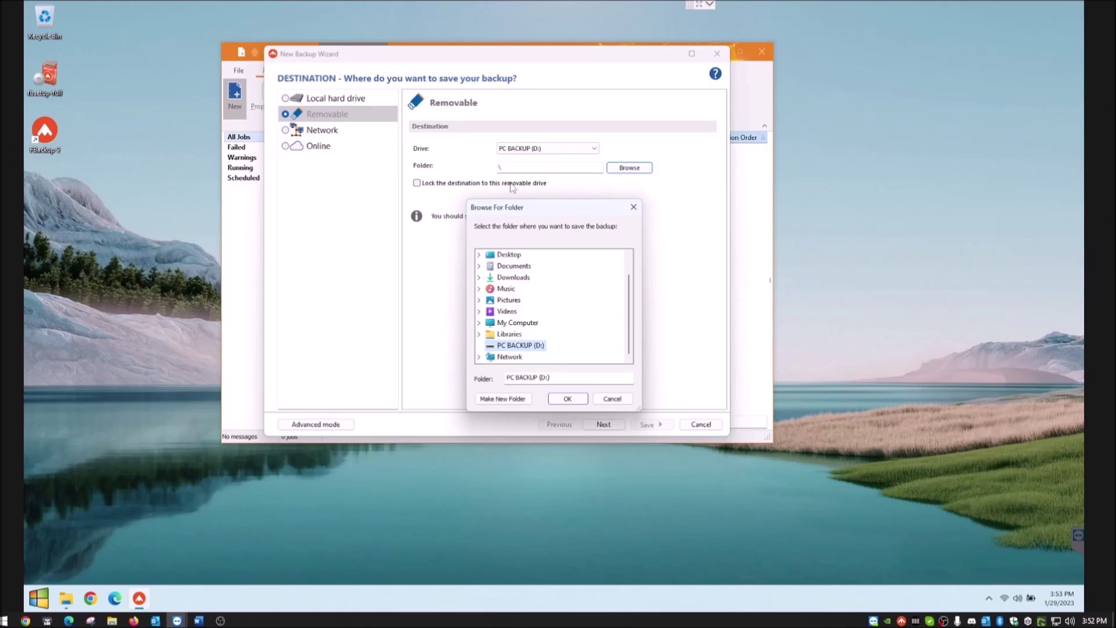
click(575, 399)
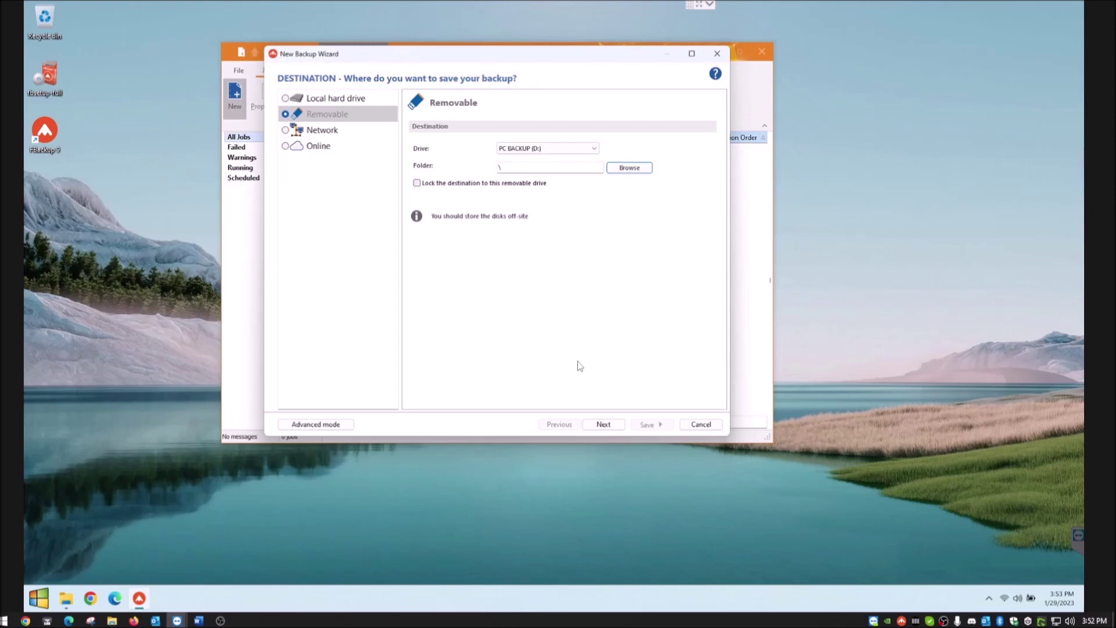
click(603, 425)
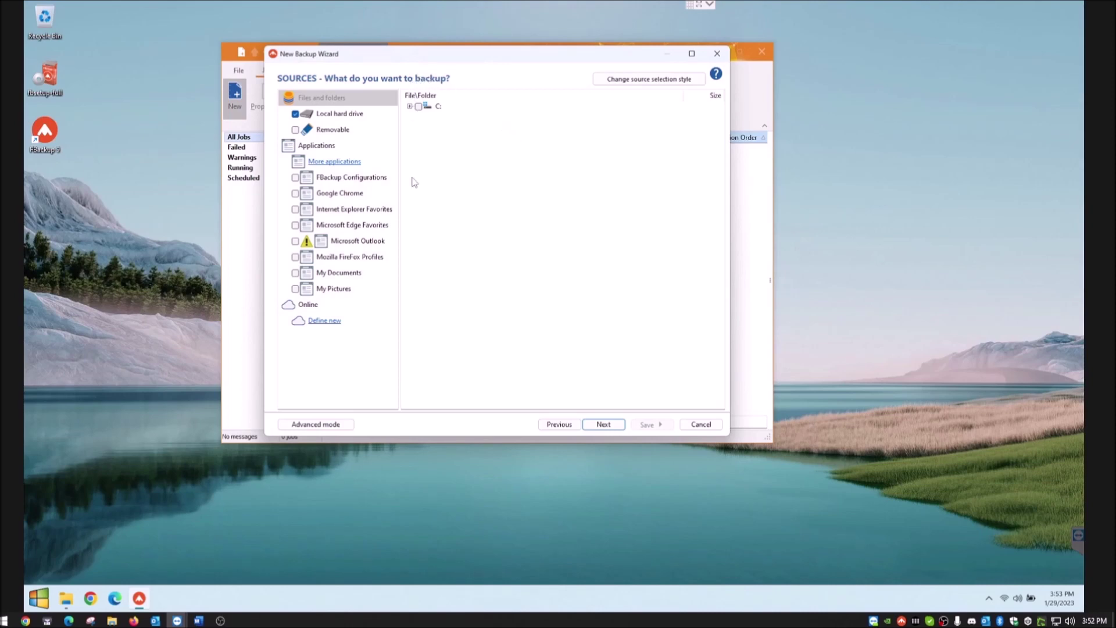
Add the Desktop, Documents, Music and Pictures folders of the user's profile under C:\Users as backup sources and continue to the filters
click(410, 106)
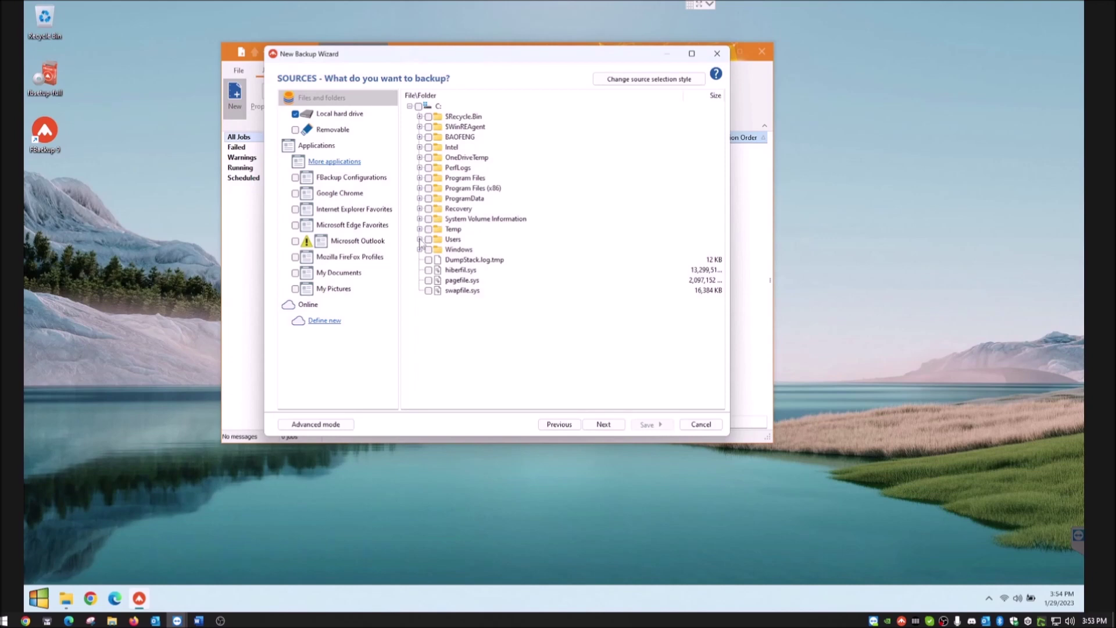
click(419, 239)
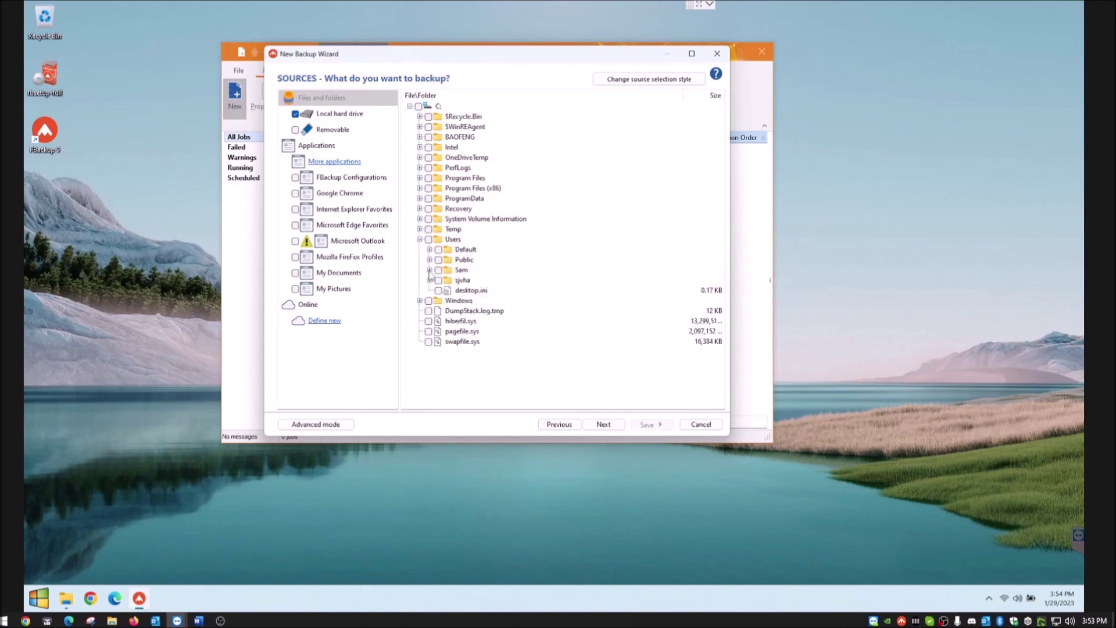
click(429, 269)
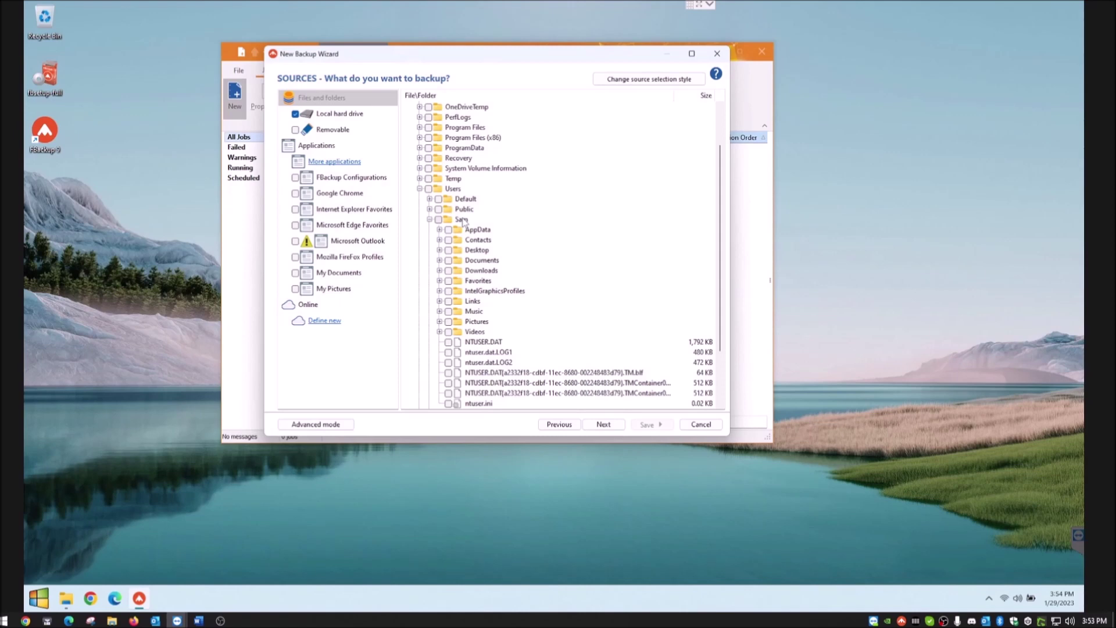
click(448, 251)
click(449, 261)
click(448, 311)
click(448, 322)
click(448, 332)
click(448, 332)
click(604, 425)
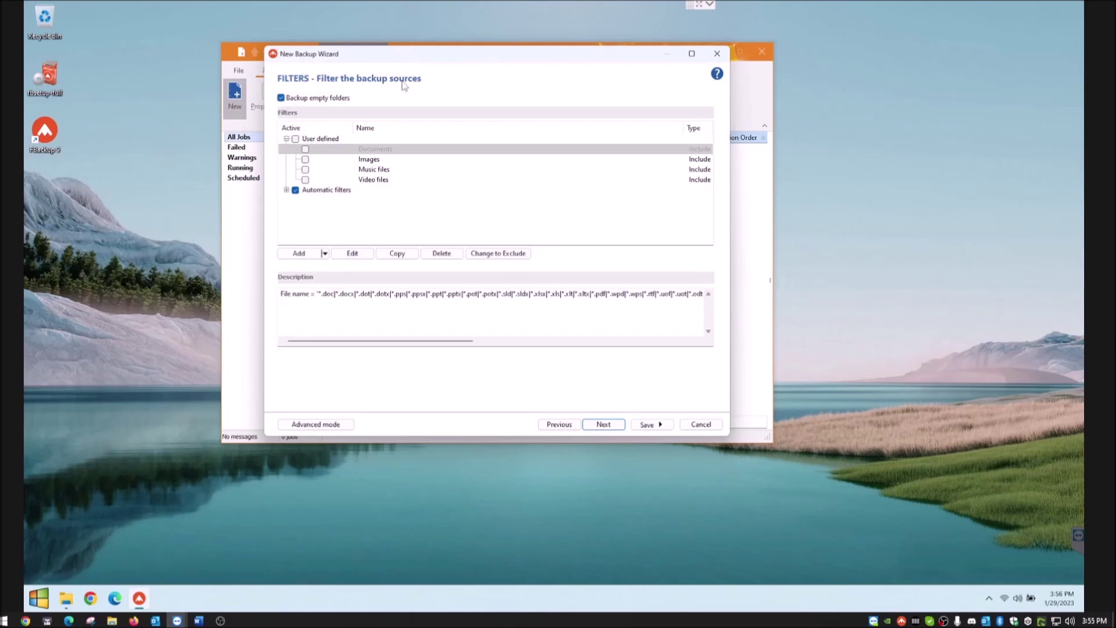
Turn off backing up empty folders, set the backup type to Make mirror and continue to the scheduler
click(282, 98)
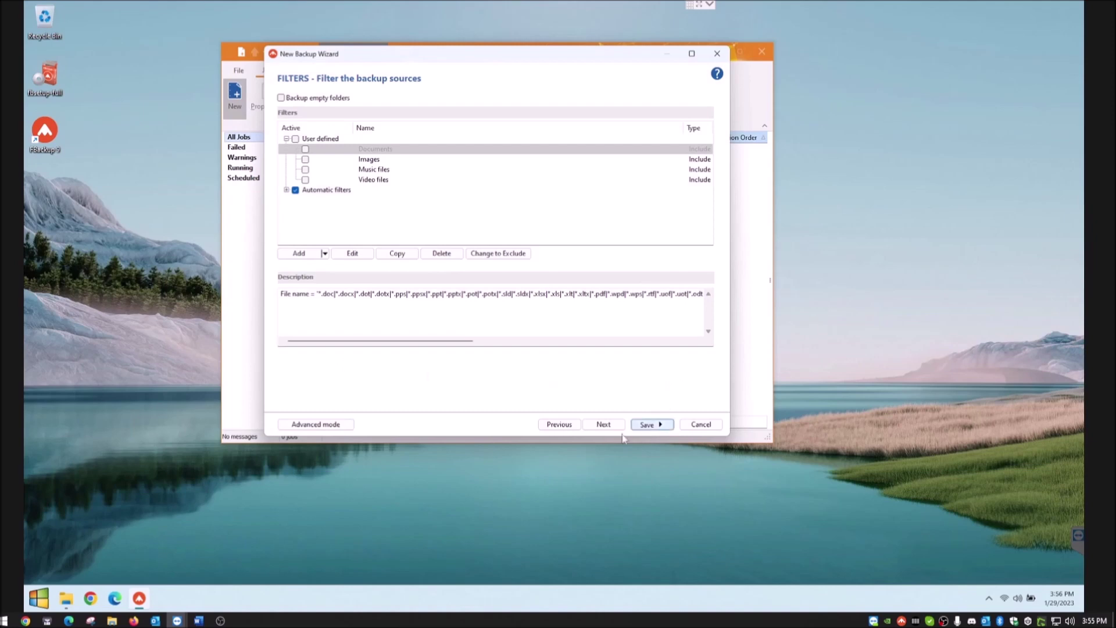
click(604, 426)
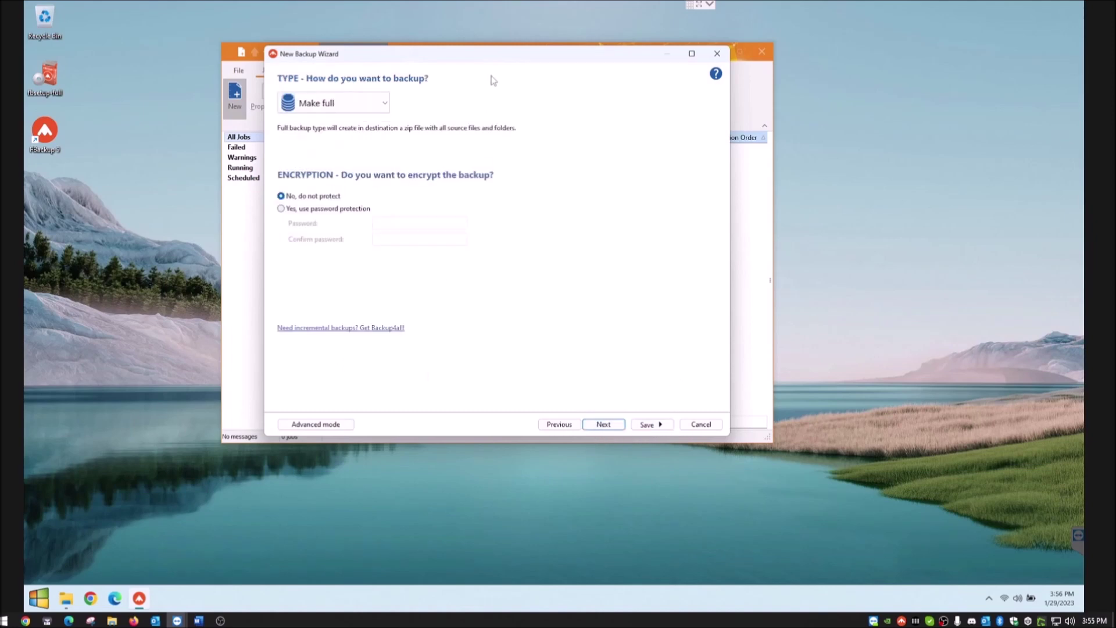
click(383, 101)
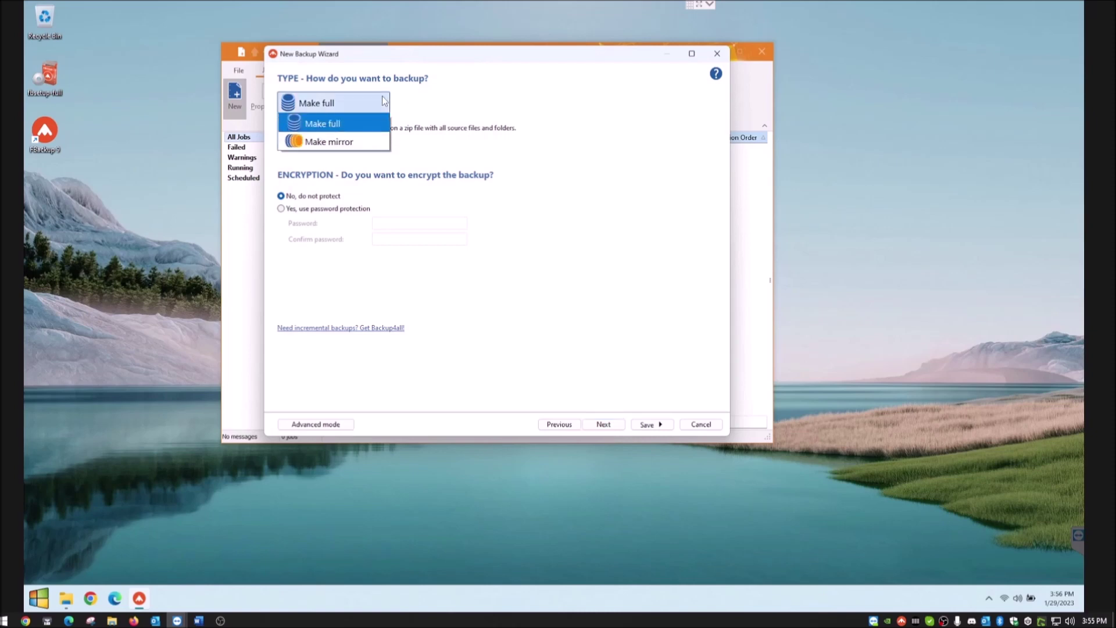
click(364, 142)
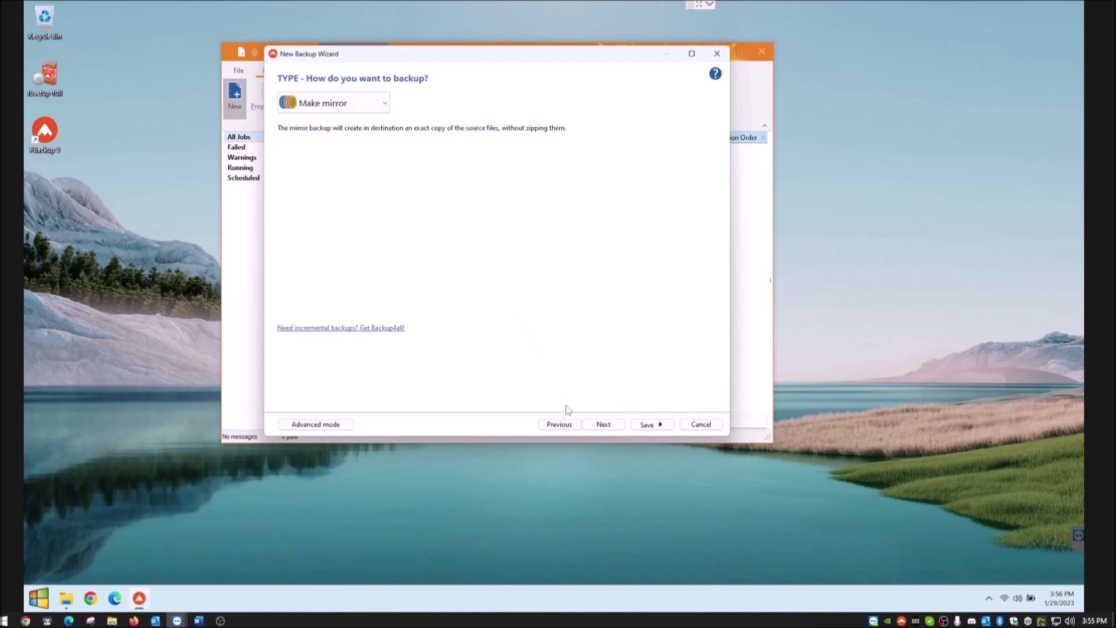
click(607, 425)
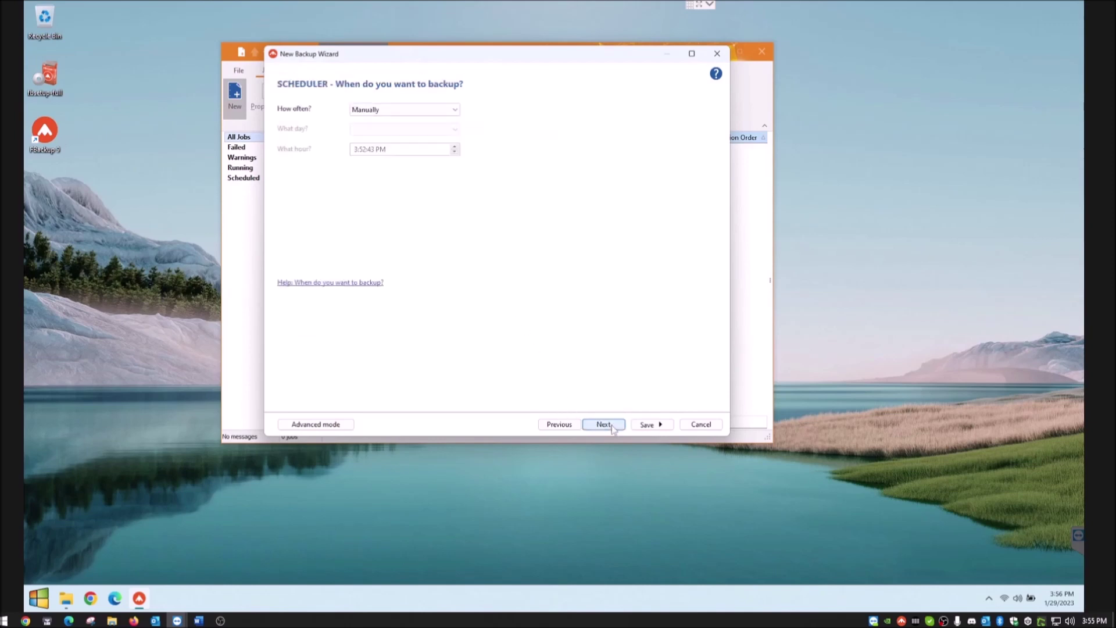
Schedule the backup to run daily with the time set to 4:00 PM, and continue to the job details
click(454, 110)
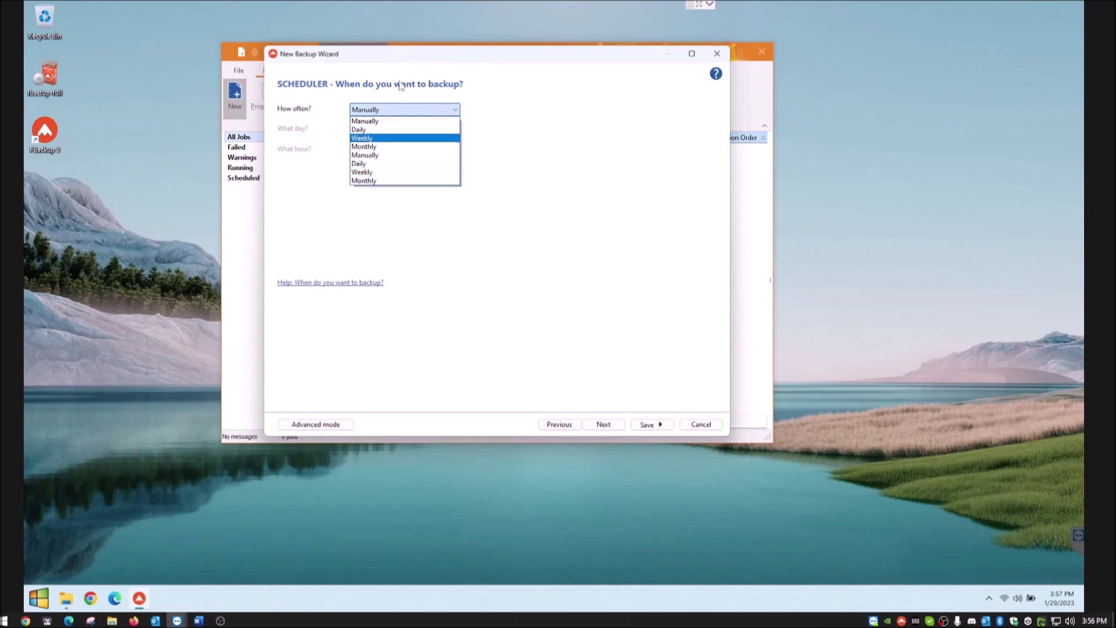
click(377, 129)
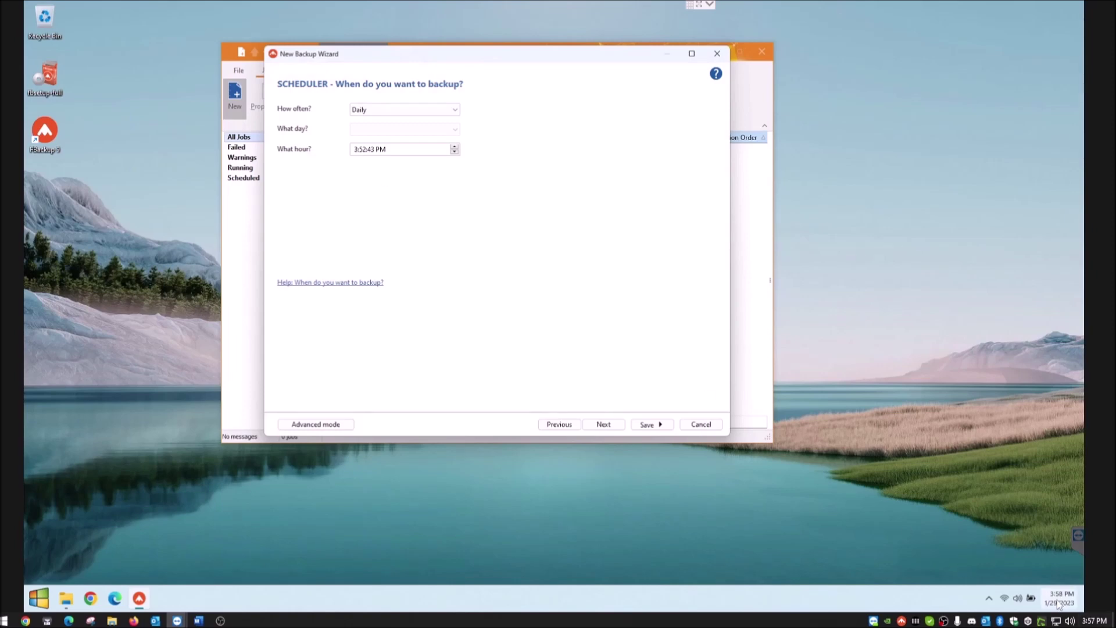
mouse_move(1059, 599)
click(358, 152)
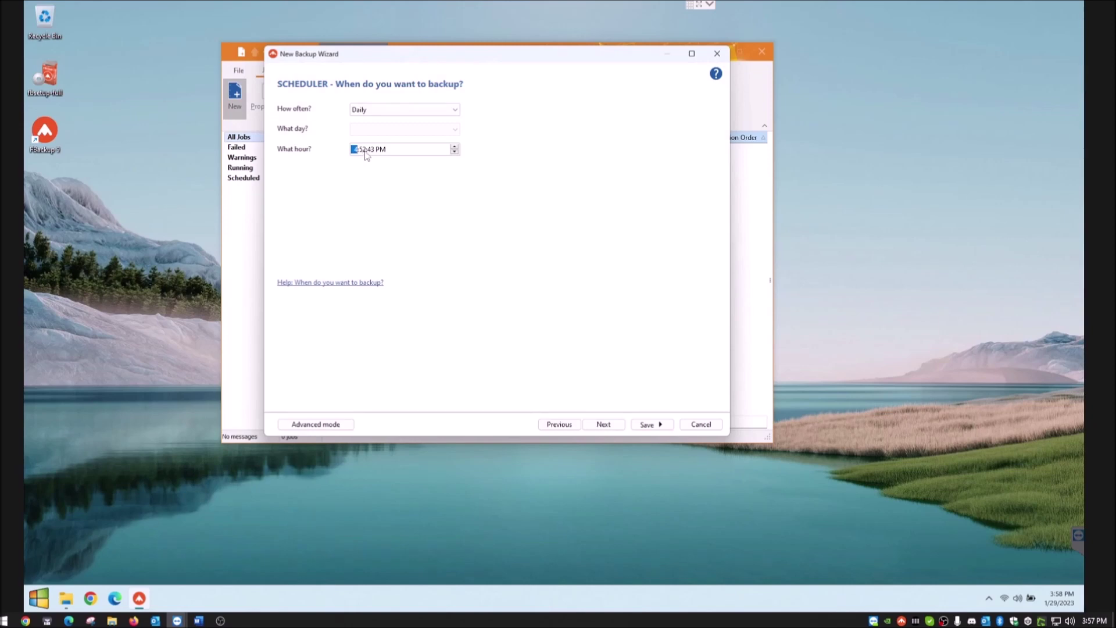
text(4)
click(373, 155)
text(00)
click(602, 424)
Name the job Main Backup, describe it as "Backs up main drive to other drive", and save it without running it
drag(421, 98, 285, 97)
text(Main Backup)
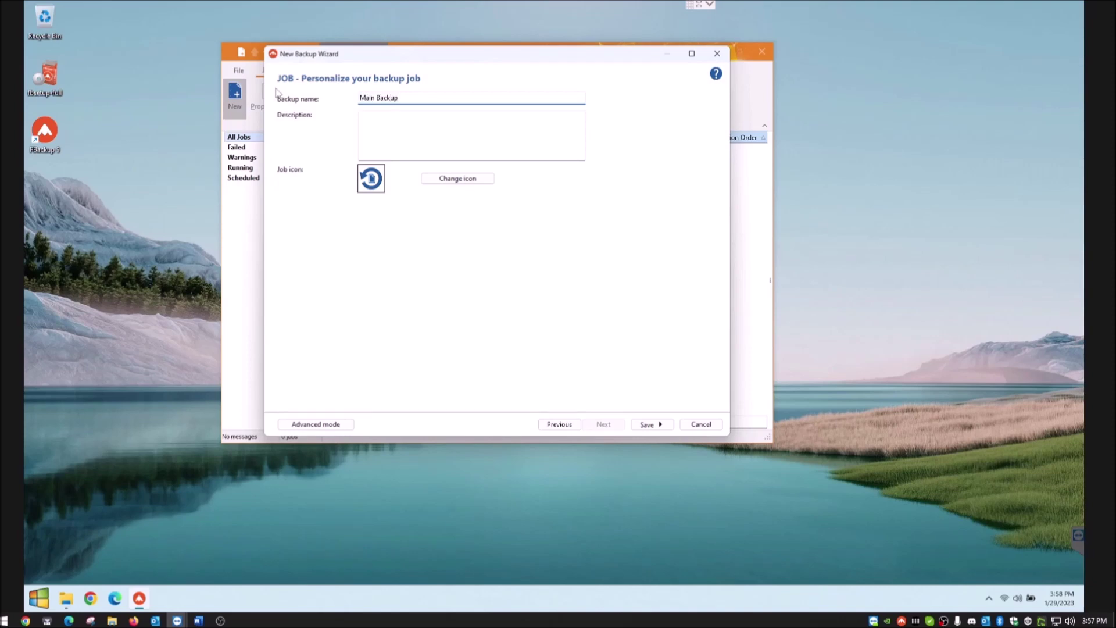
click(440, 132)
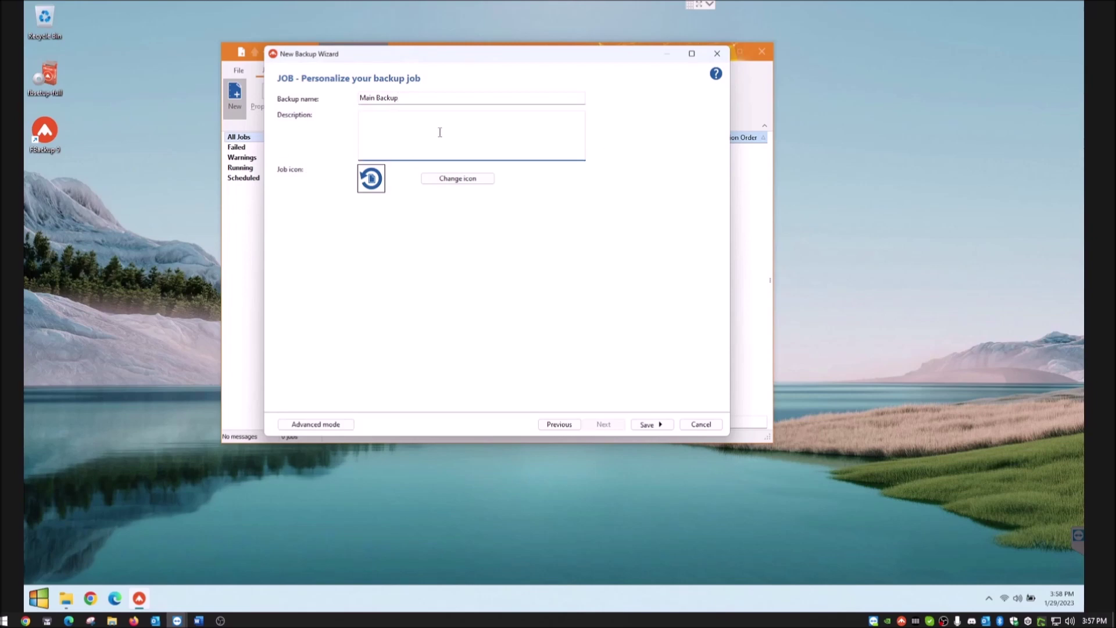
text(Backs up main drive to other drive)
click(647, 425)
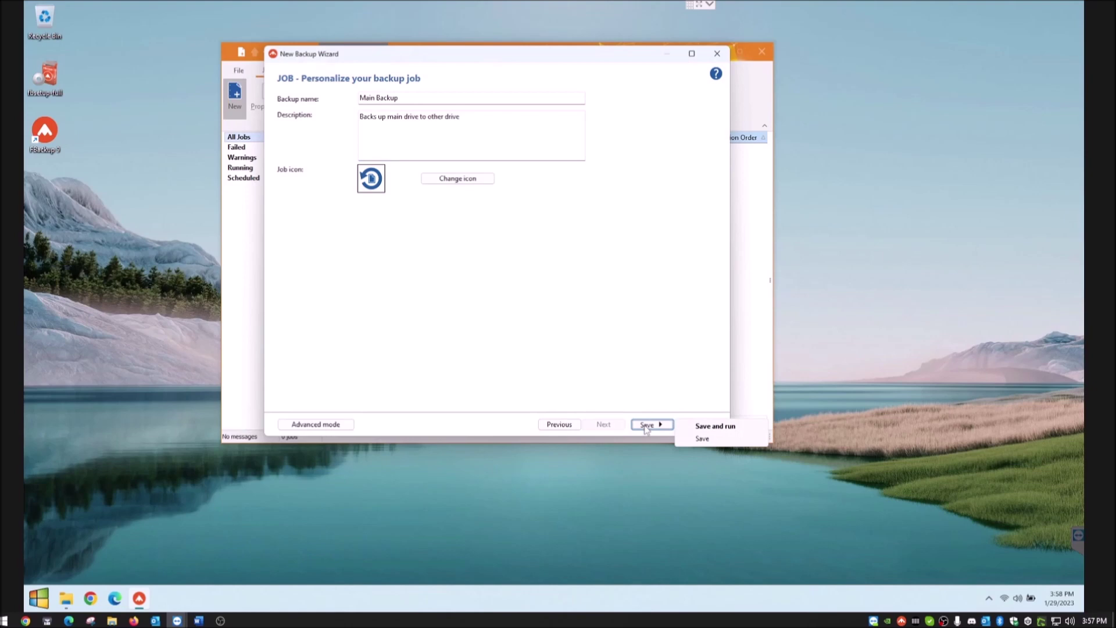
click(702, 439)
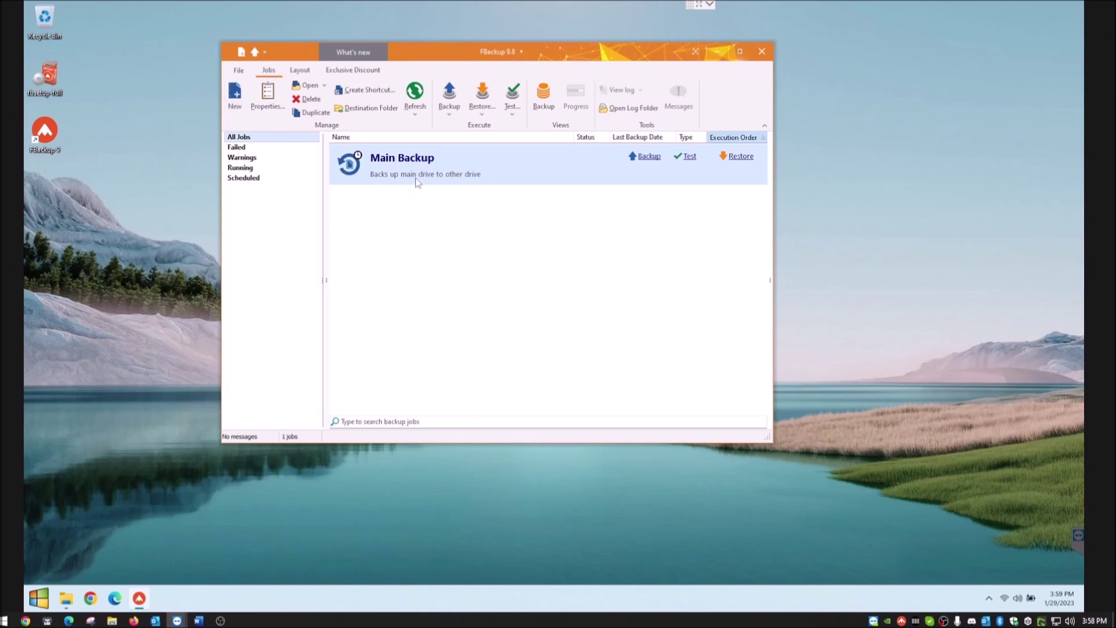
Review the Main Backup job's general, destination, sources, filters, compression and email properties, and close them without saving
click(268, 100)
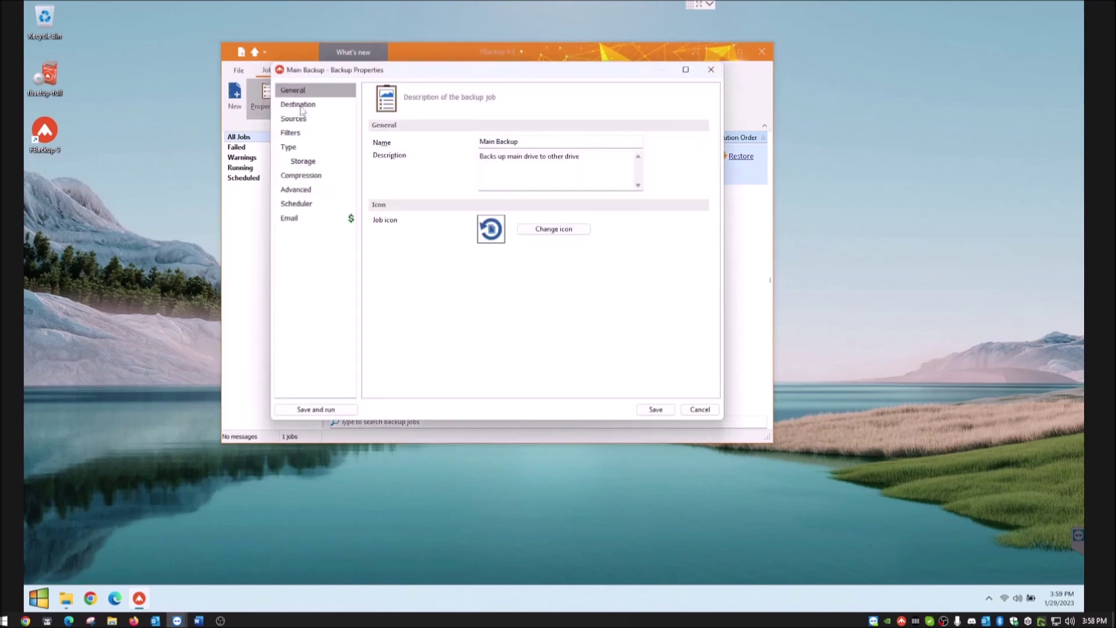
click(300, 107)
click(302, 119)
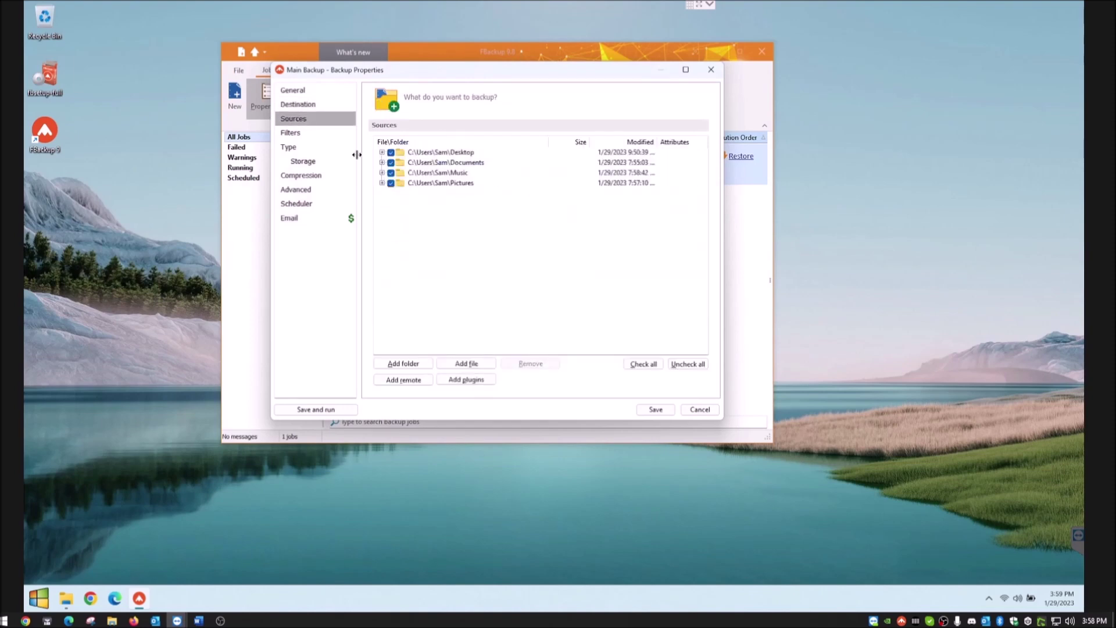
click(303, 107)
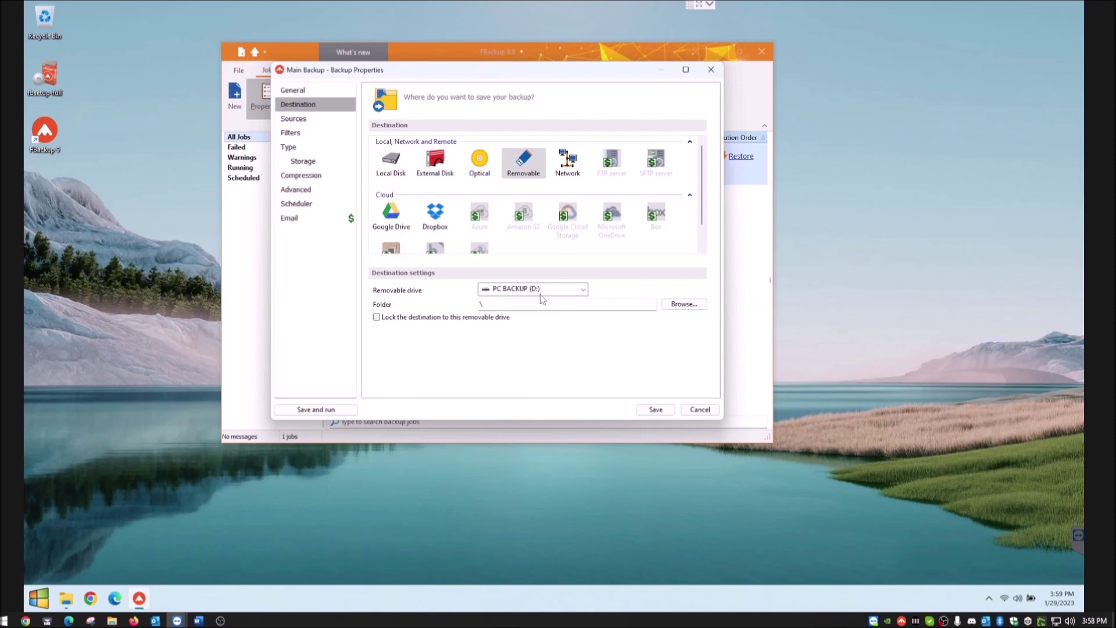
click(294, 134)
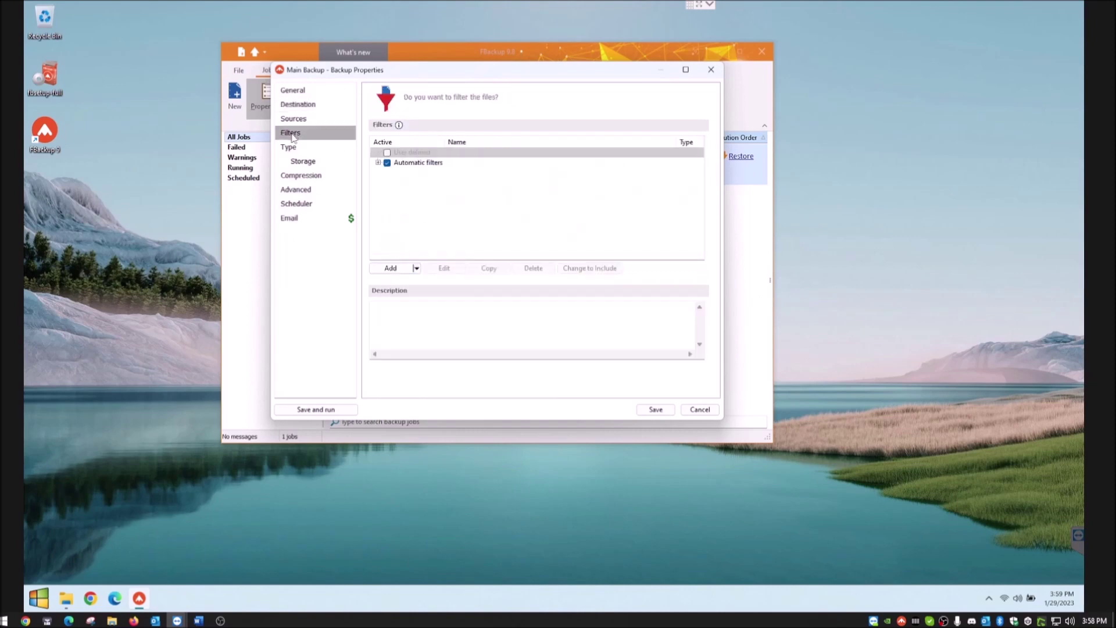
click(299, 176)
click(291, 218)
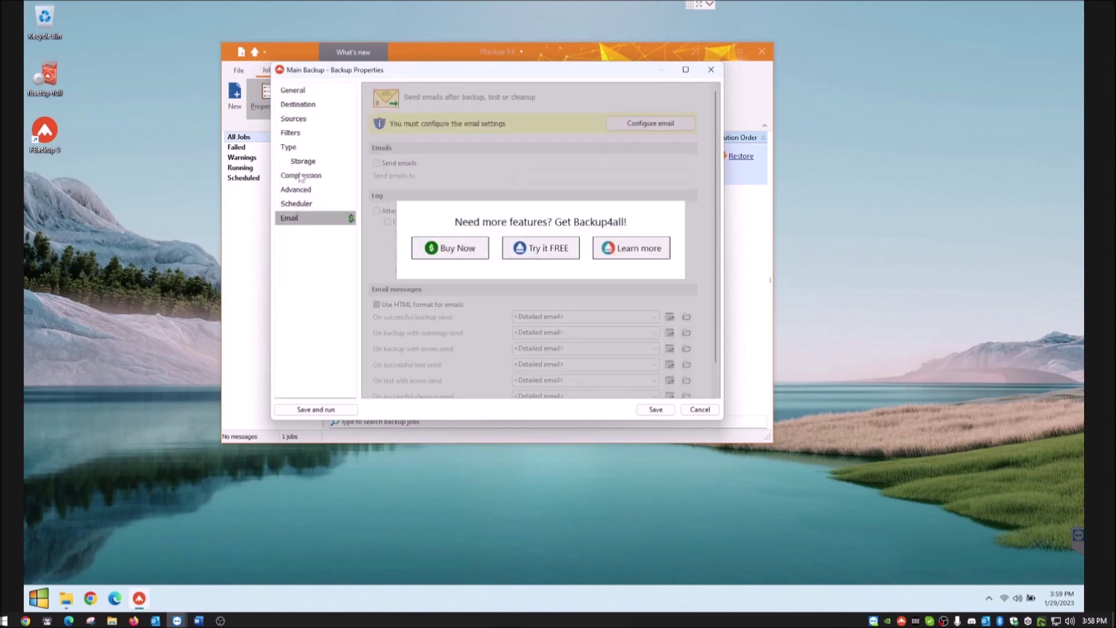
click(291, 92)
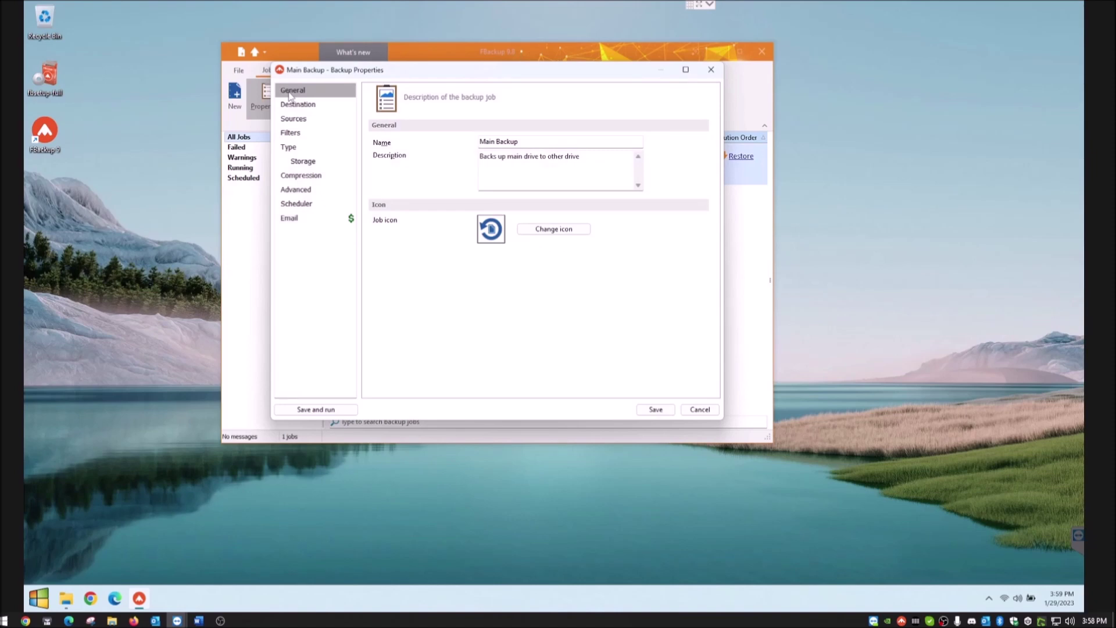
click(297, 119)
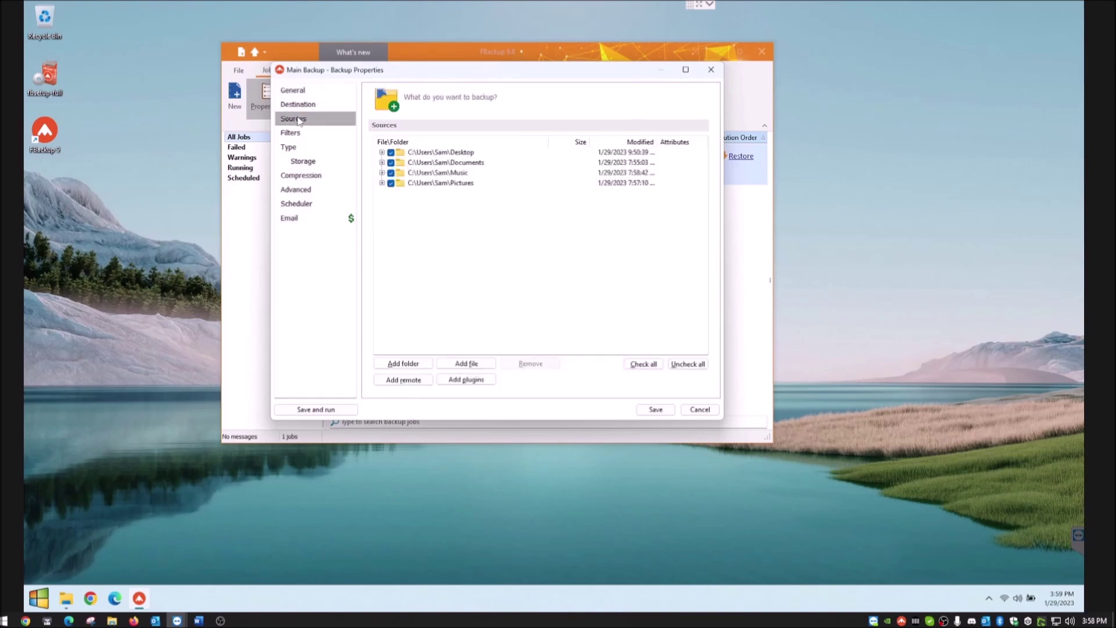
click(700, 410)
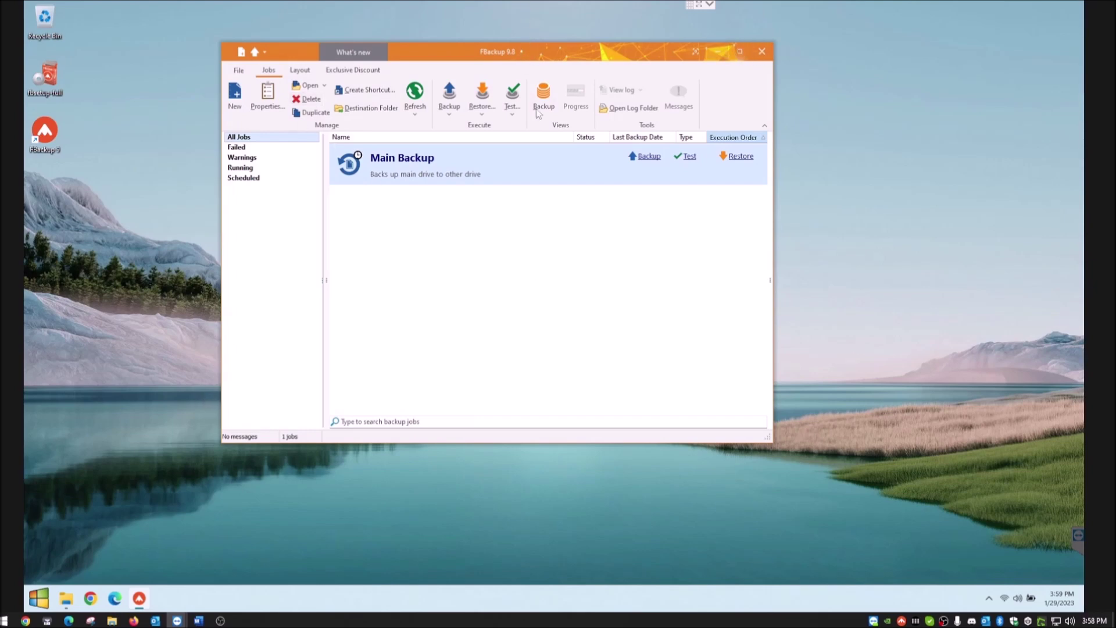
Switch to File Explorer and arrange two windows side by side, one with the user's profile folder and one showing PC BACKUP (D:)
mouse_move(68, 606)
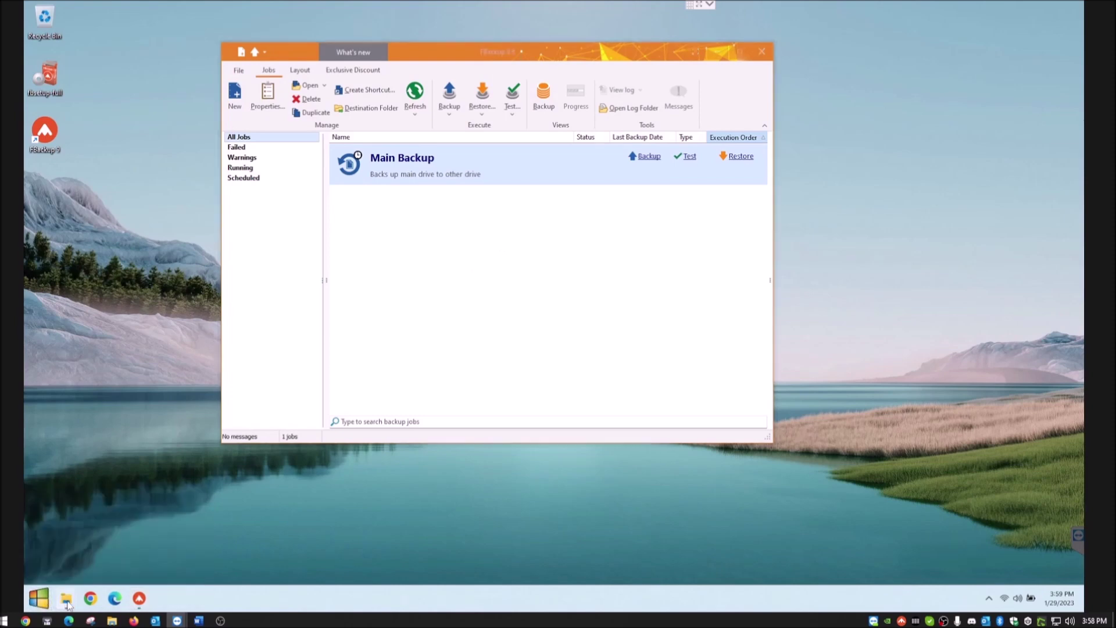
click(66, 537)
drag(296, 92, 244, 81)
mouse_move(66, 598)
click(155, 544)
drag(309, 112, 719, 88)
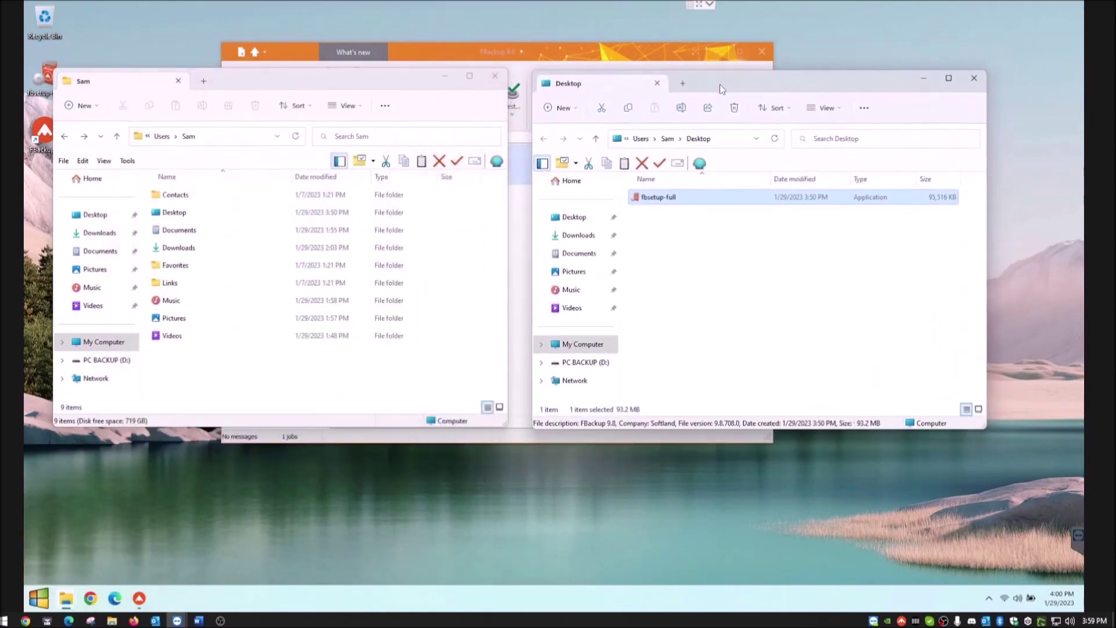
click(587, 362)
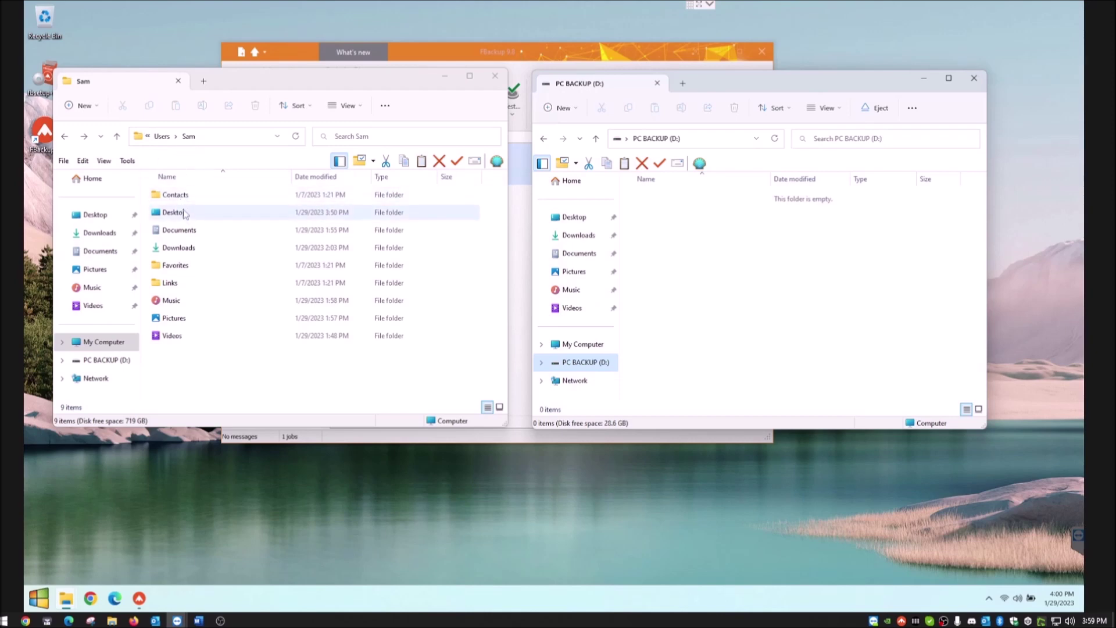
Examine the contents of the Music, Pictures and Documents folders in the user's profile, returning to the profile folder after each
click(177, 301)
double_click(176, 301)
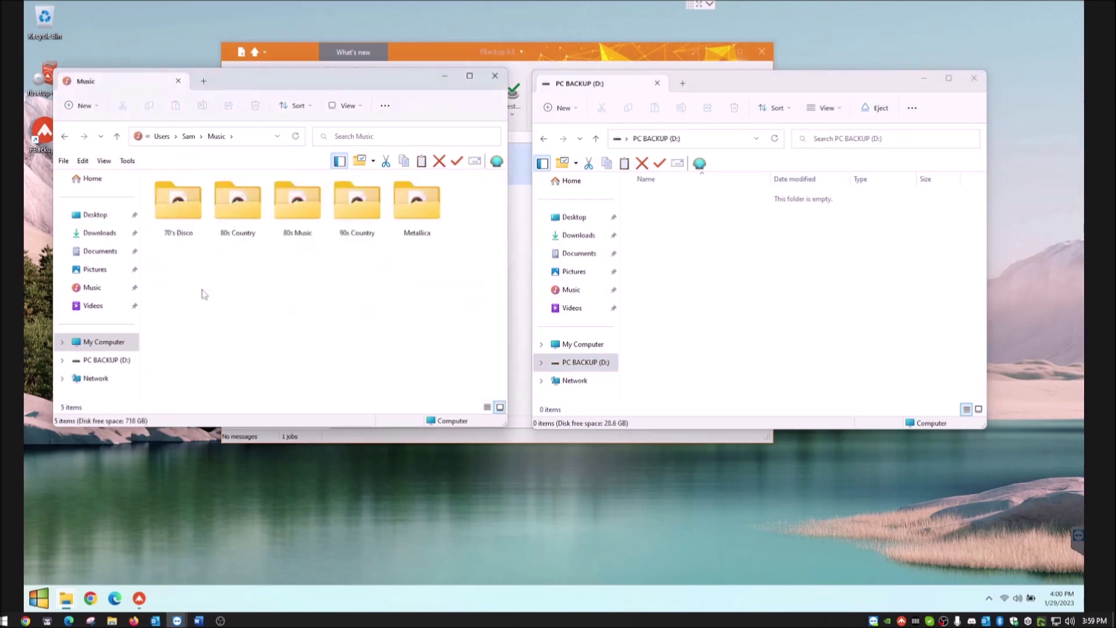
click(62, 137)
double_click(172, 321)
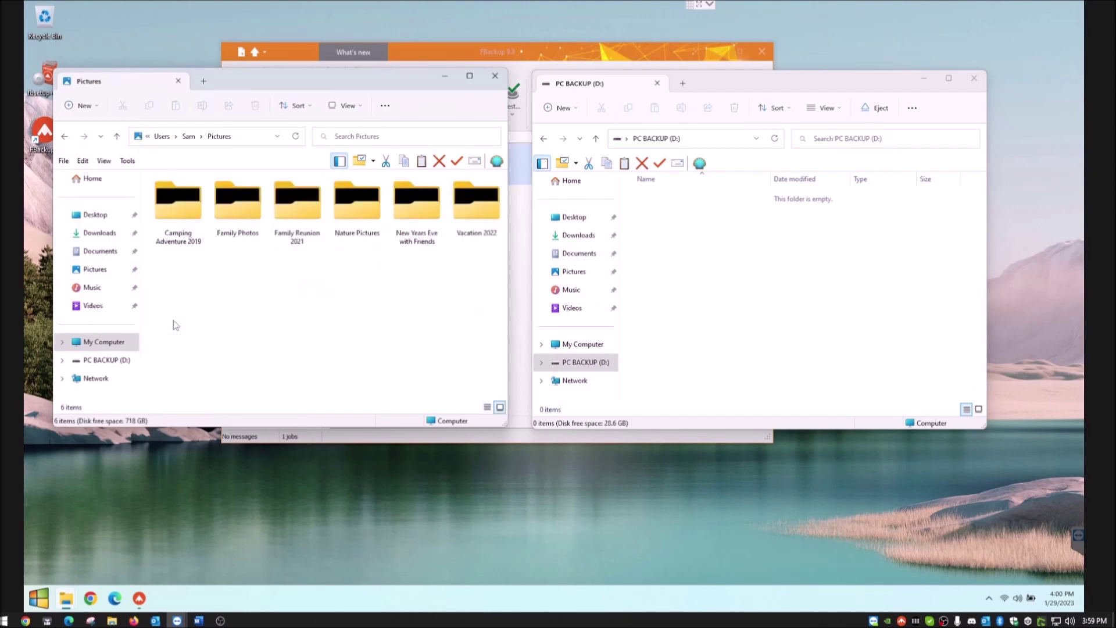
click(64, 136)
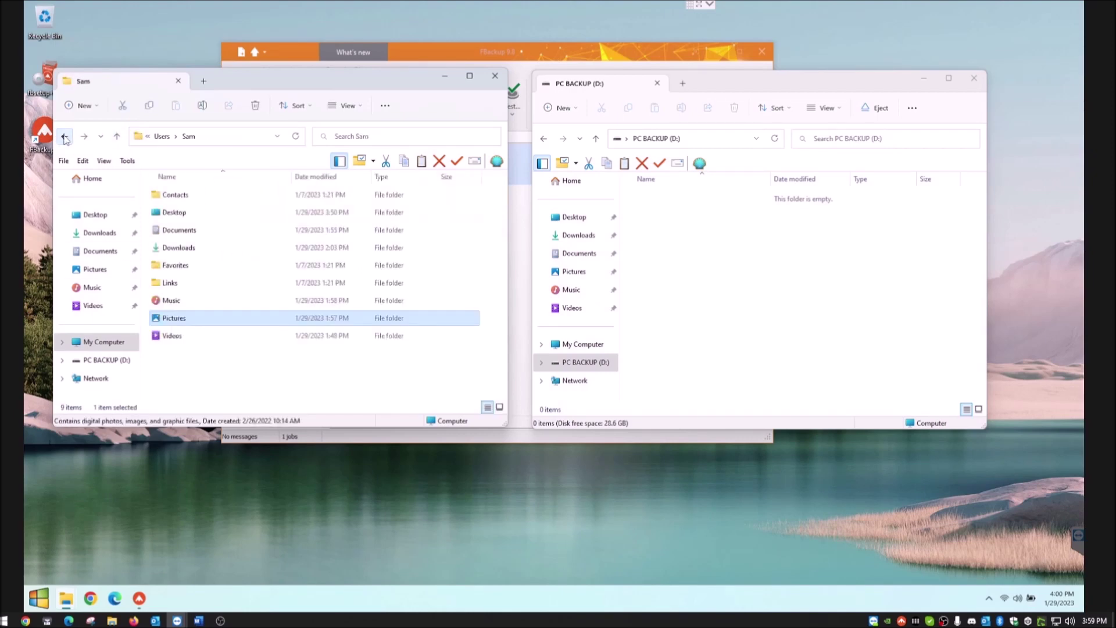
double_click(178, 230)
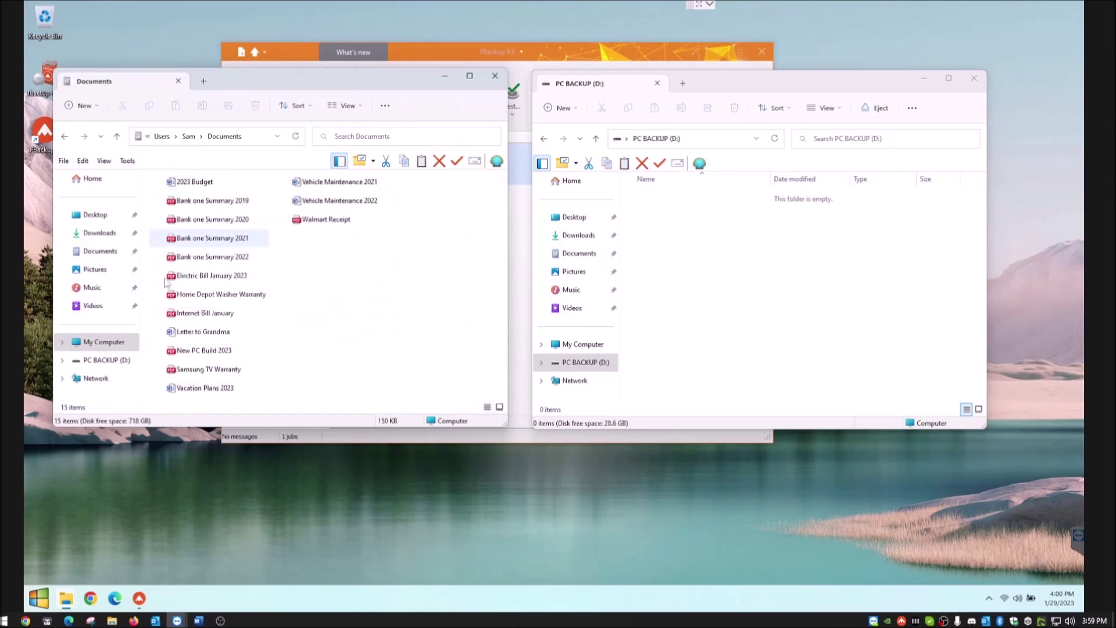
click(64, 137)
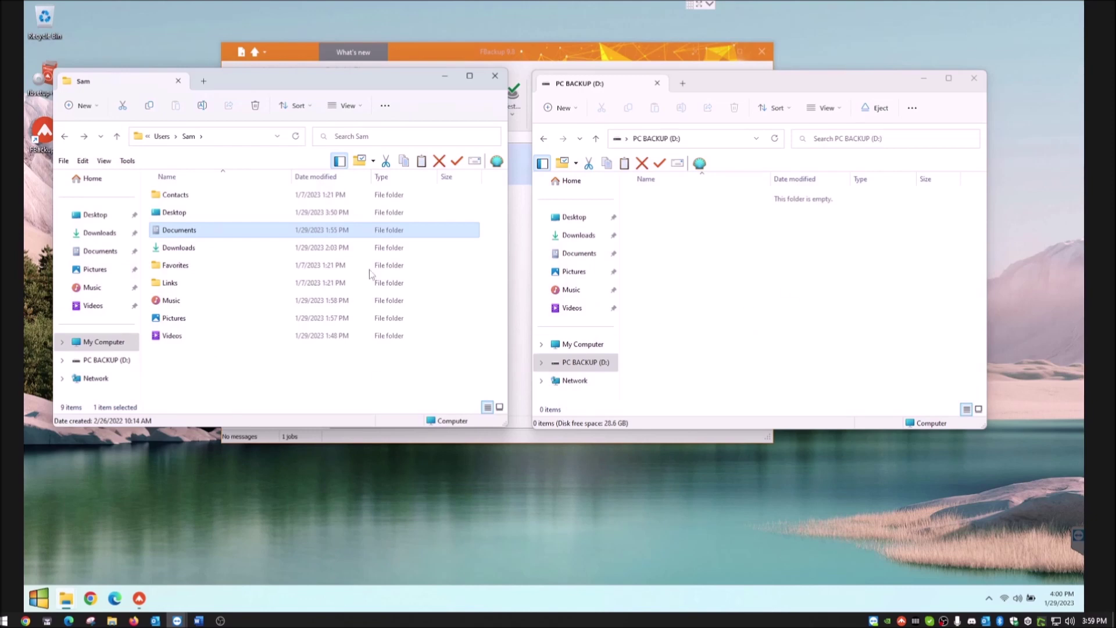
double_click(178, 232)
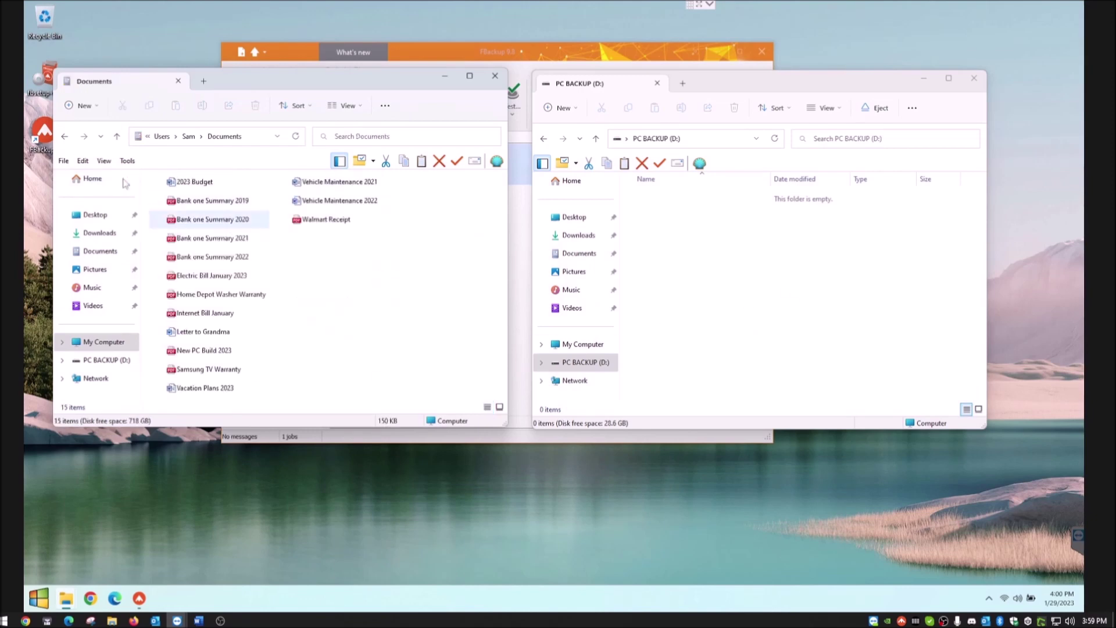
click(65, 138)
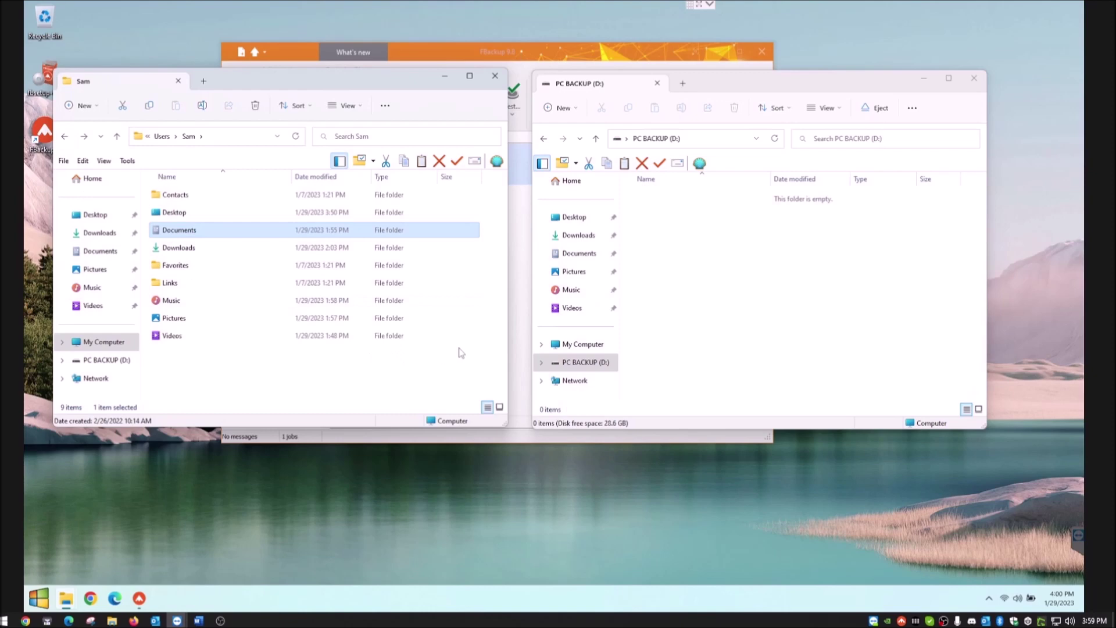
Bring FBackup forward for the scheduled run, minimize it, and open the profile folder under C\Users on PC BACKUP (D:)
click(514, 51)
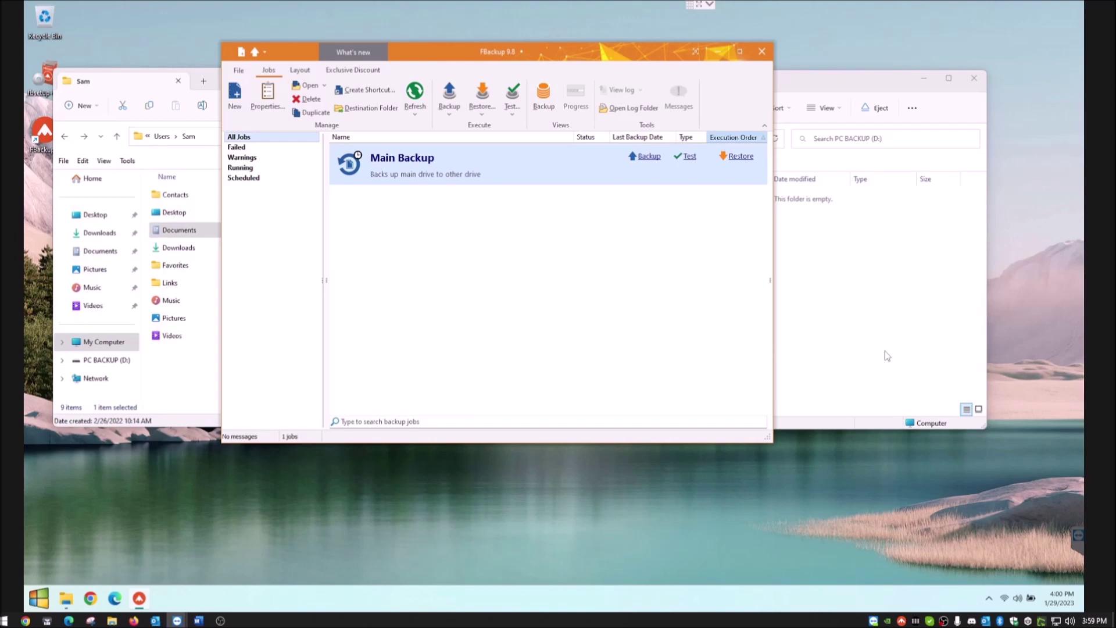
click(718, 55)
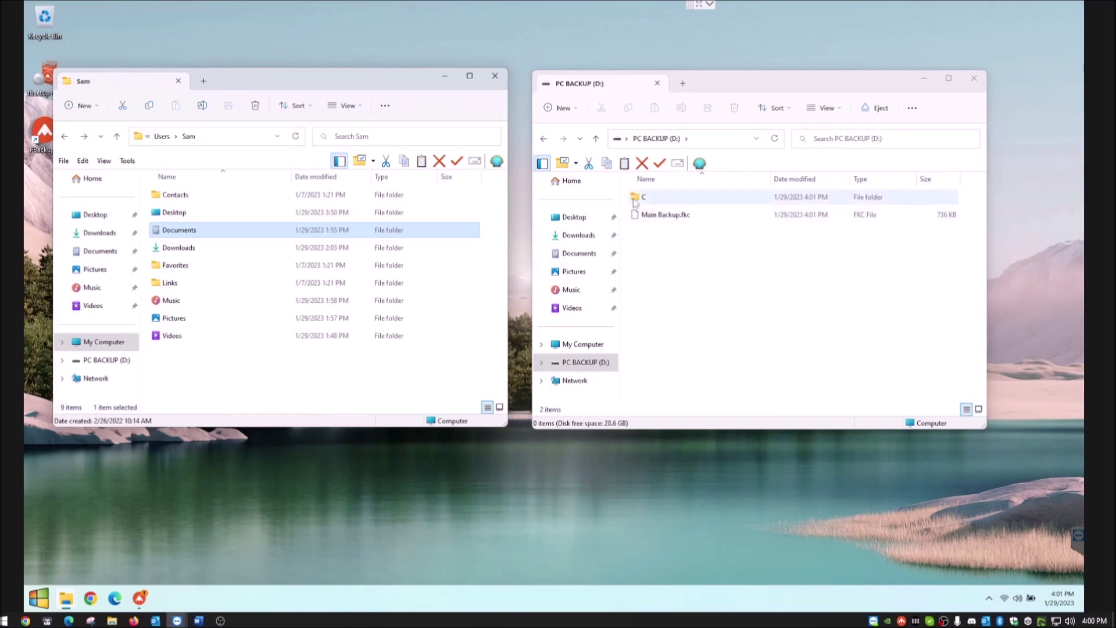
click(655, 203)
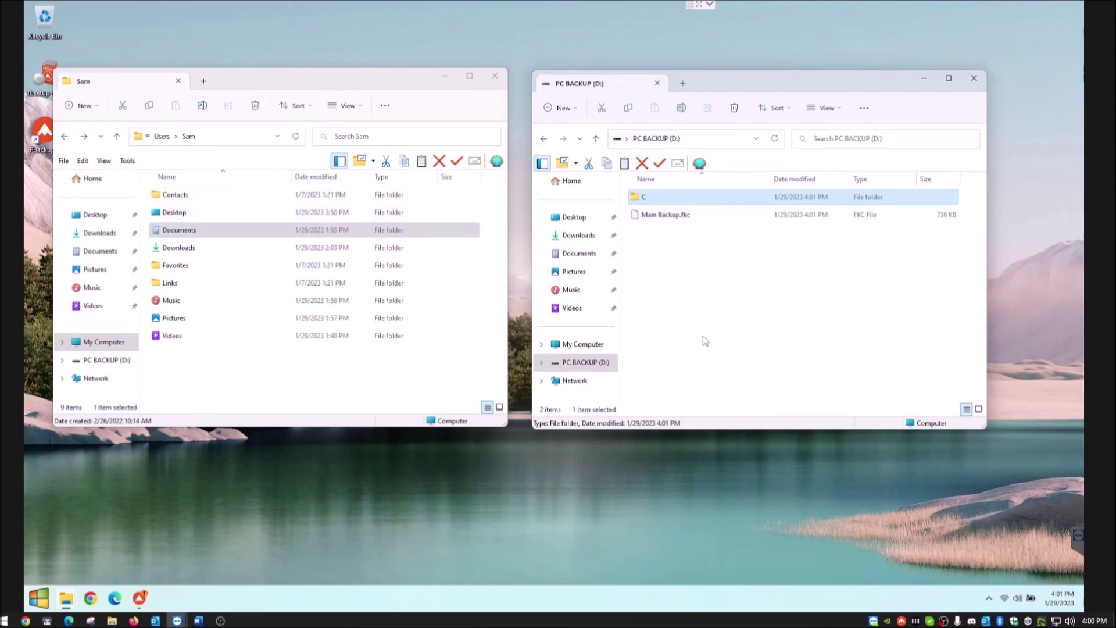
double_click(644, 200)
double_click(660, 199)
double_click(660, 200)
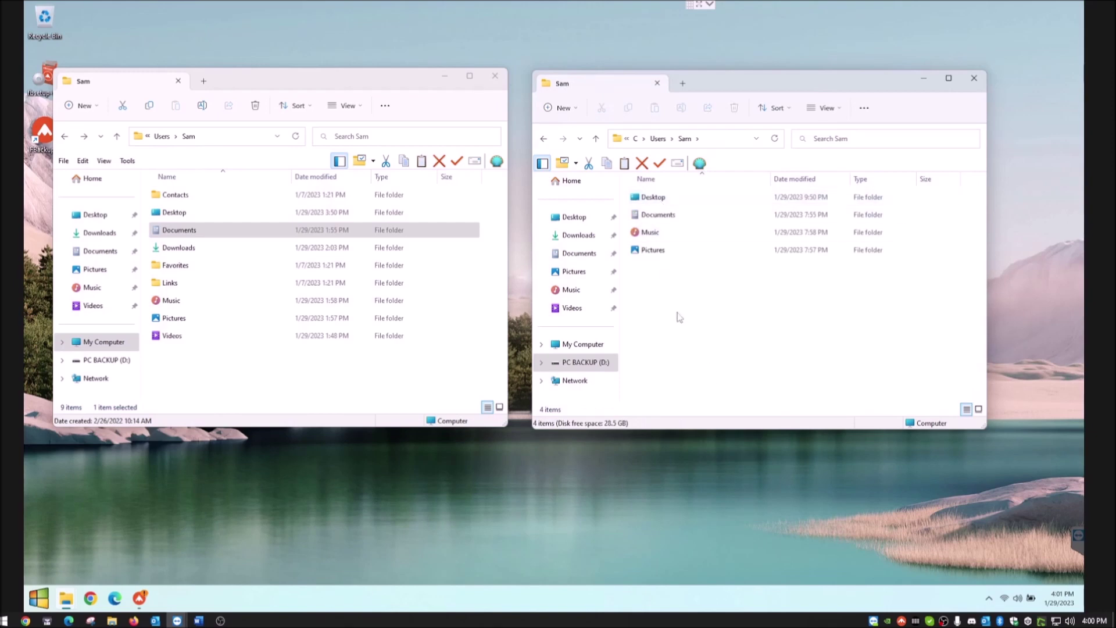
Check the backed-up Desktop, Documents, Music and Pictures folders on PC BACKUP (D:), and switch back to FBackup
double_click(665, 200)
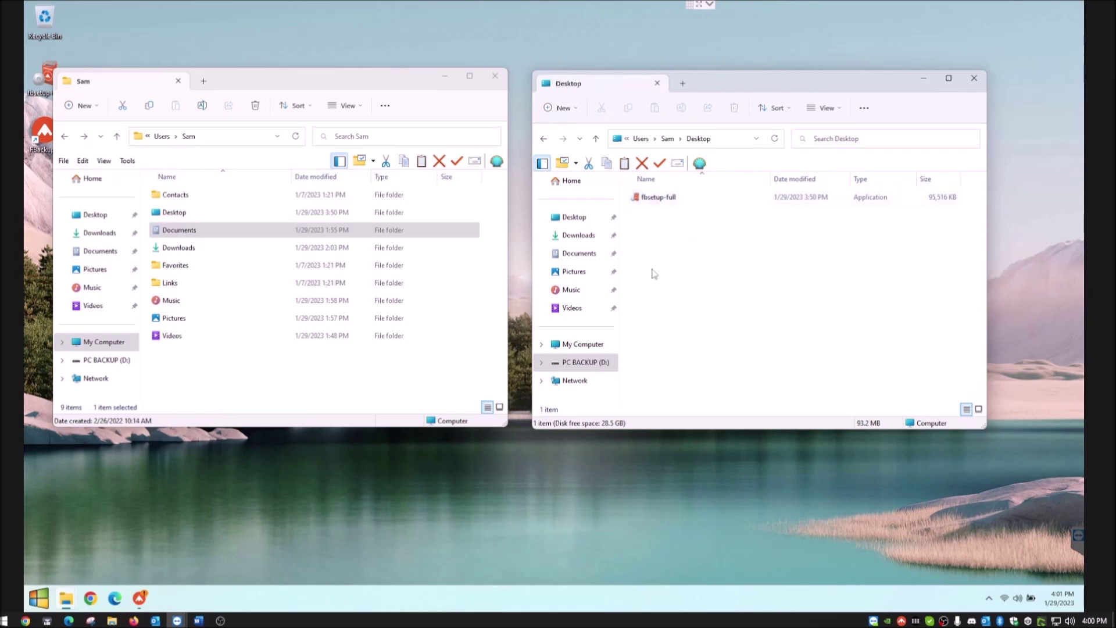
click(543, 138)
double_click(658, 214)
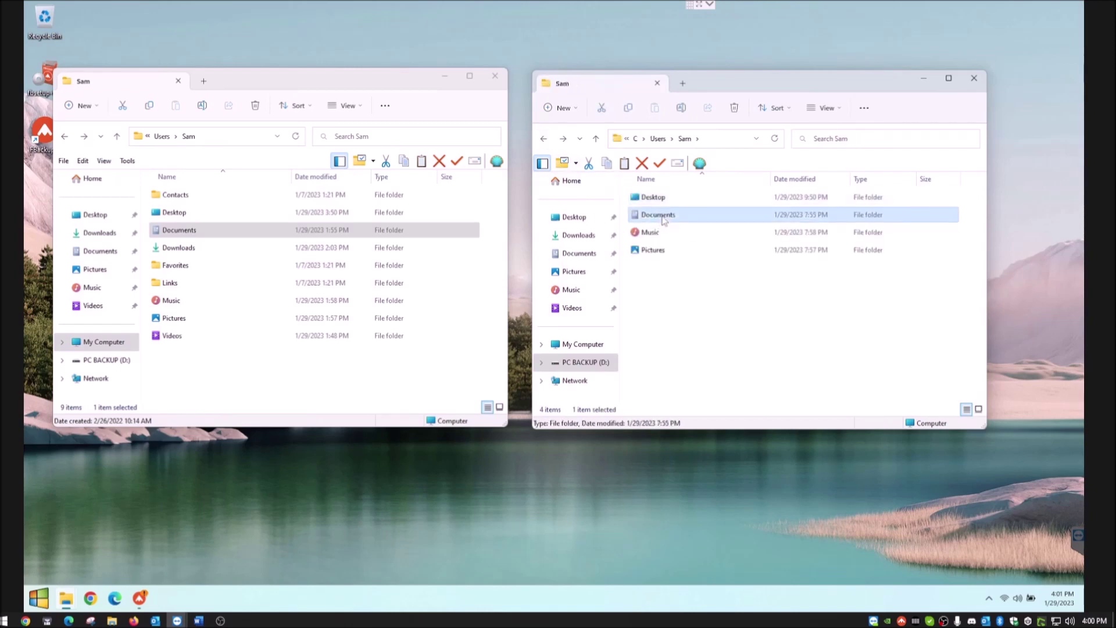
click(543, 139)
double_click(656, 234)
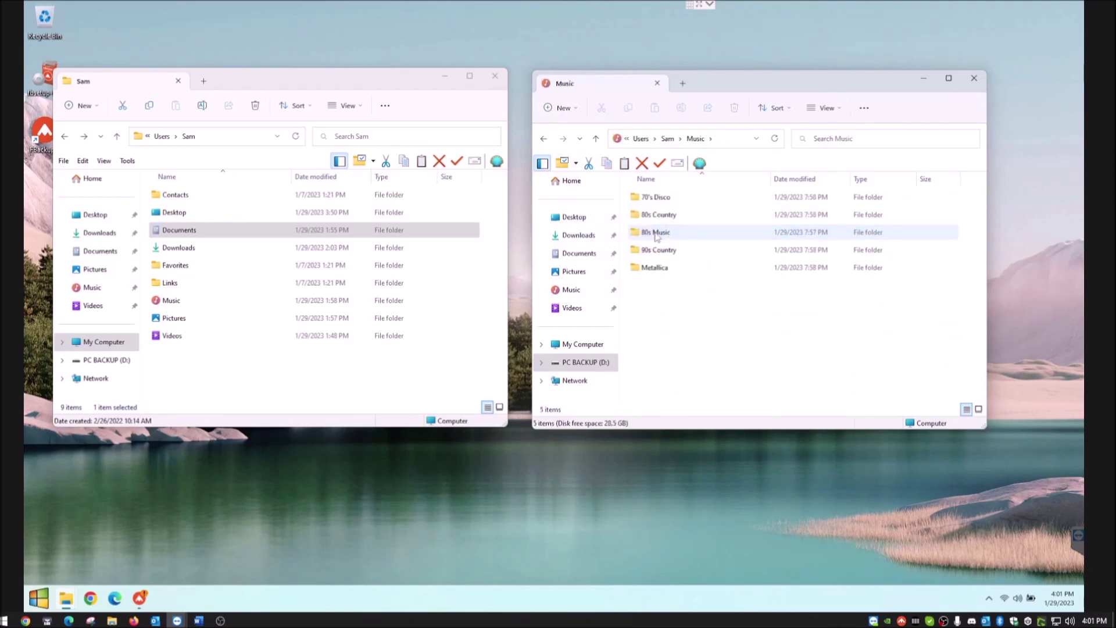
click(543, 138)
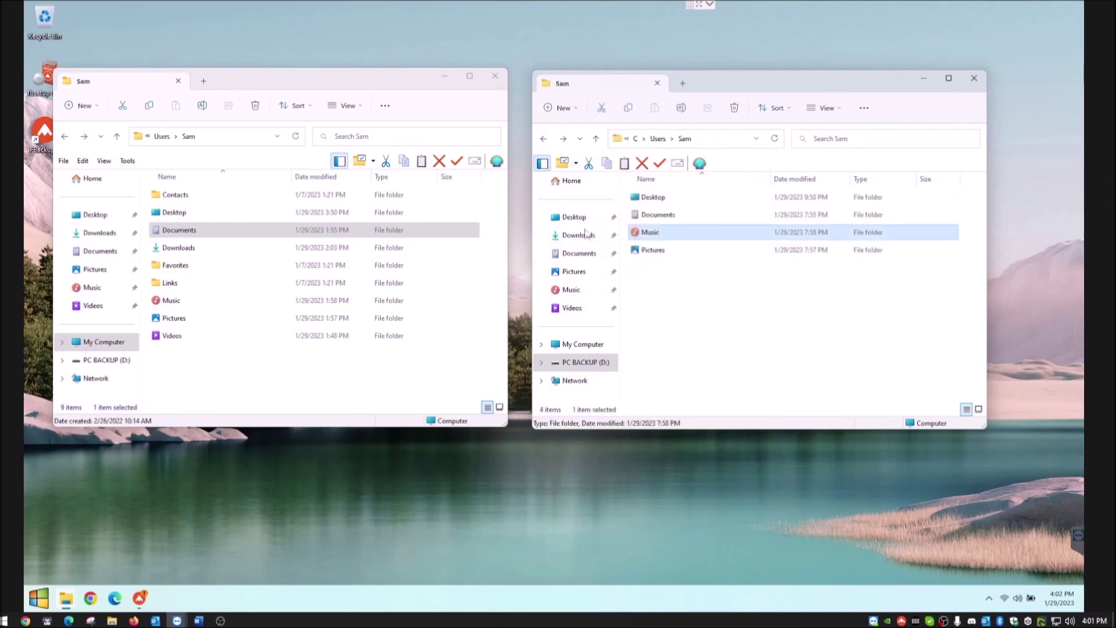
double_click(664, 250)
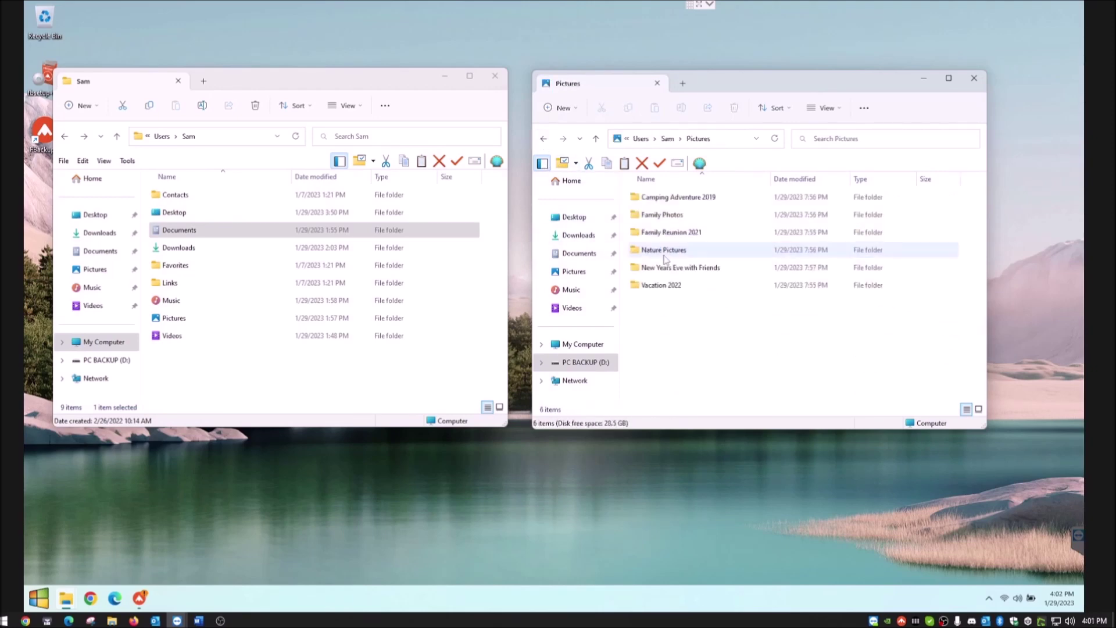
click(544, 138)
click(140, 598)
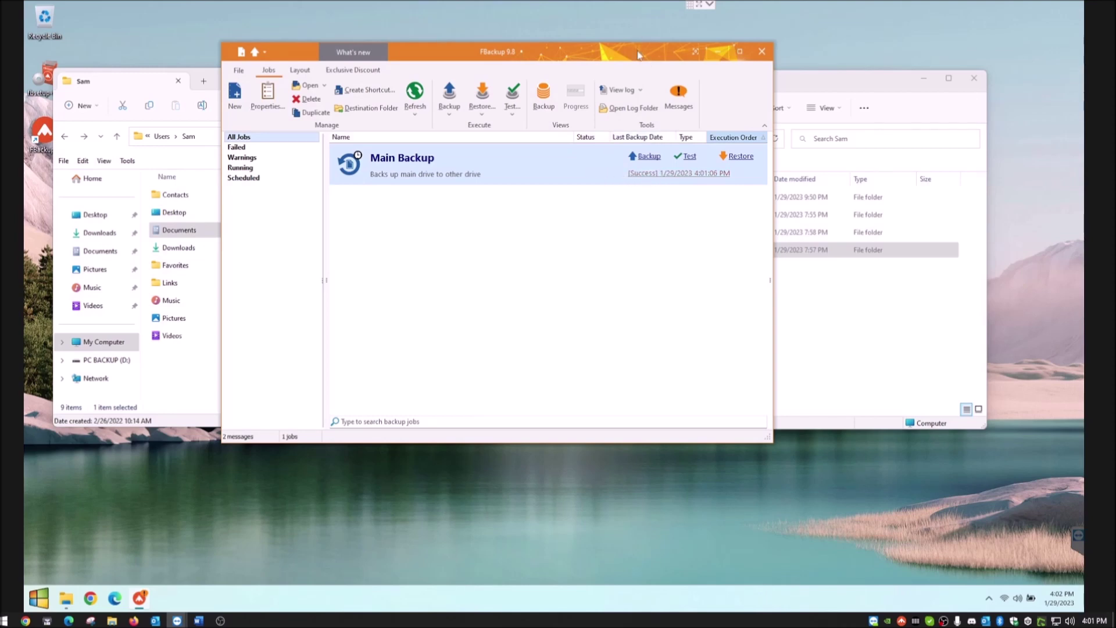
Close the FBackup window and reposition the two File Explorer windows slightly farther apart, keeping them side by side
drag(638, 56, 673, 80)
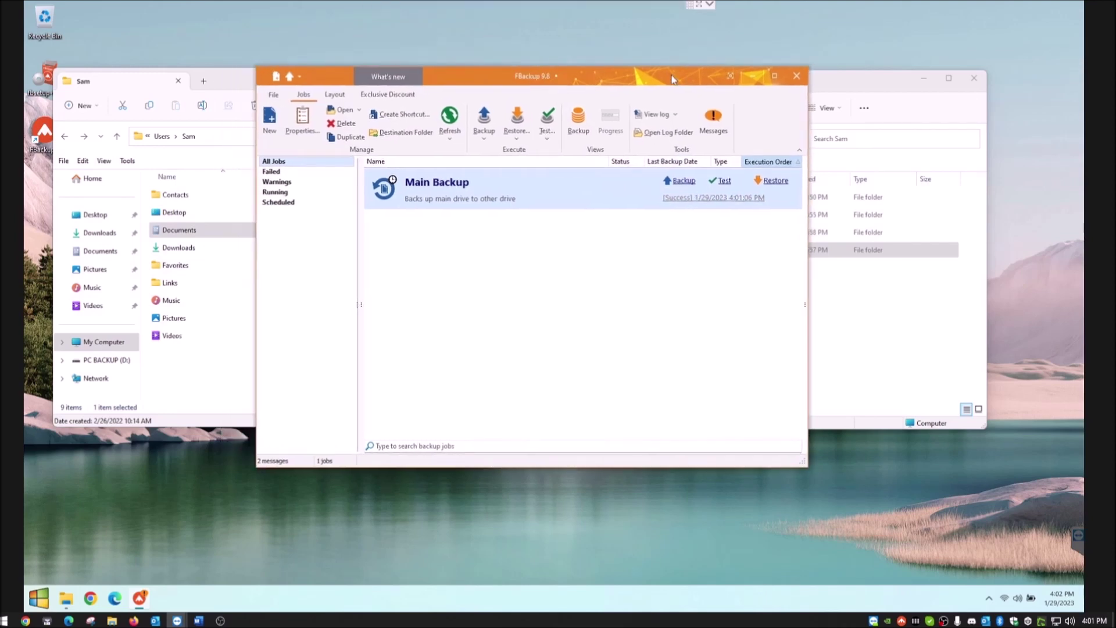
click(798, 76)
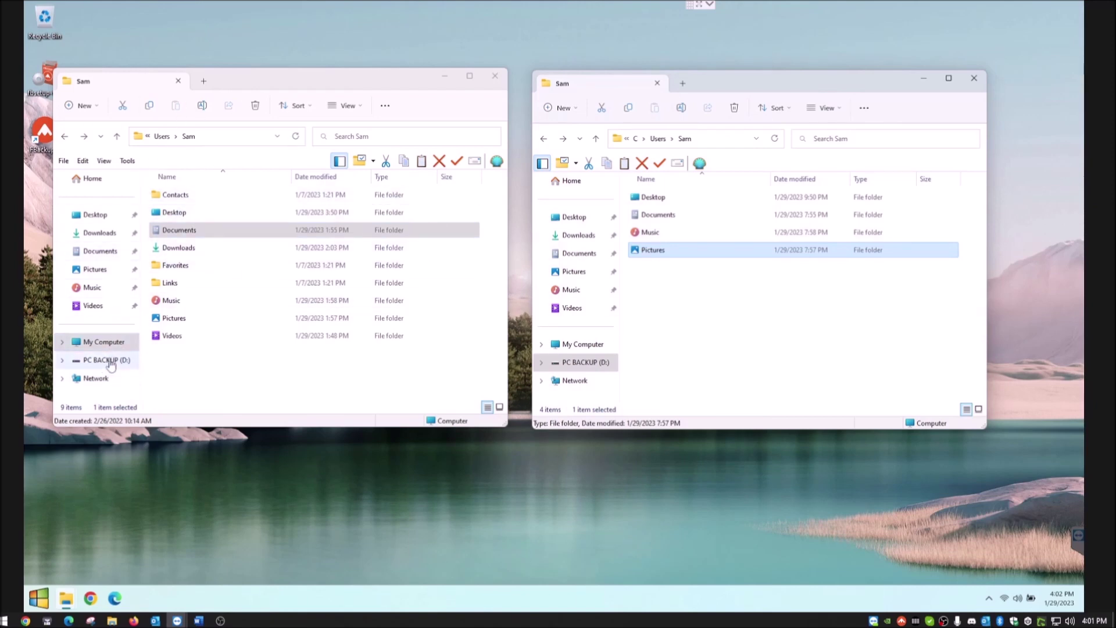
click(345, 236)
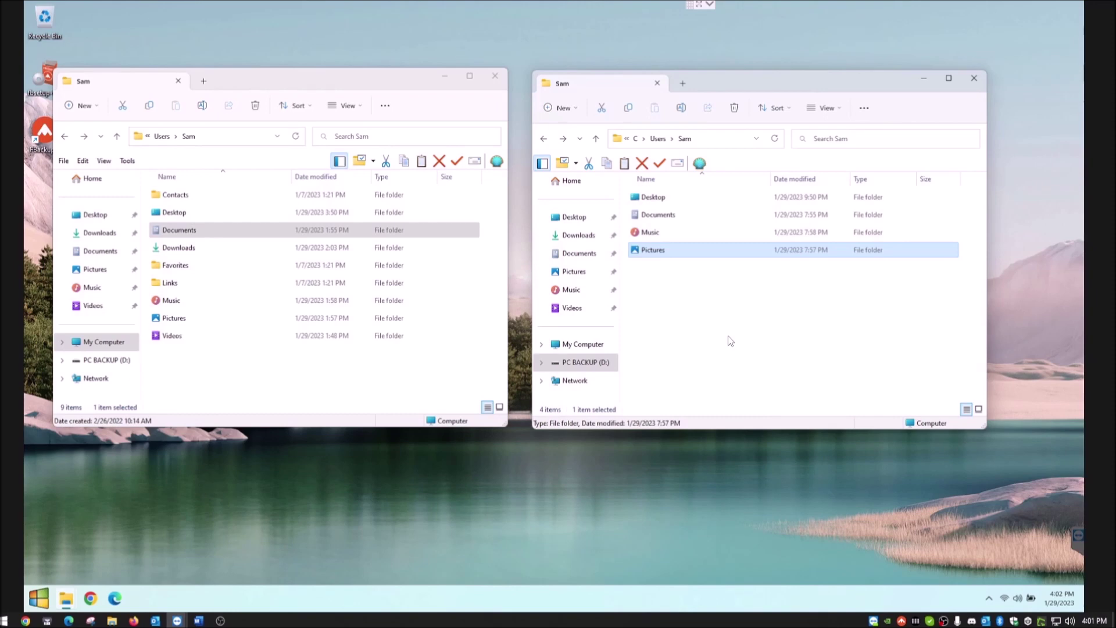
drag(295, 78, 311, 79)
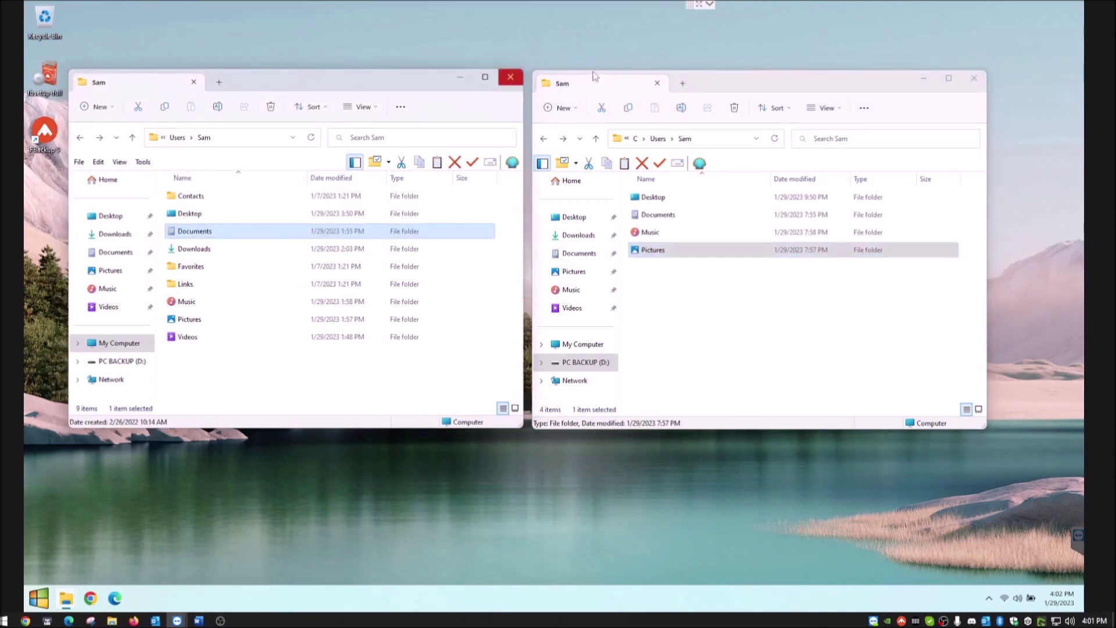
drag(724, 85, 745, 81)
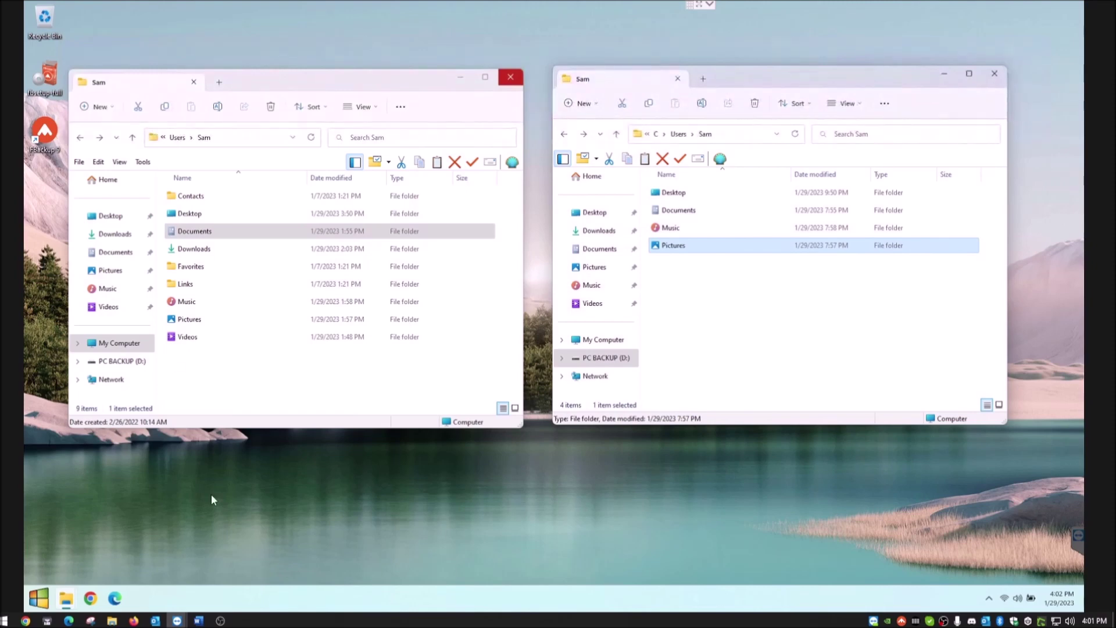
Check the Main Backup notifications of FBackup running in the background, close them without dismissing, and return to the backup folder window
click(989, 598)
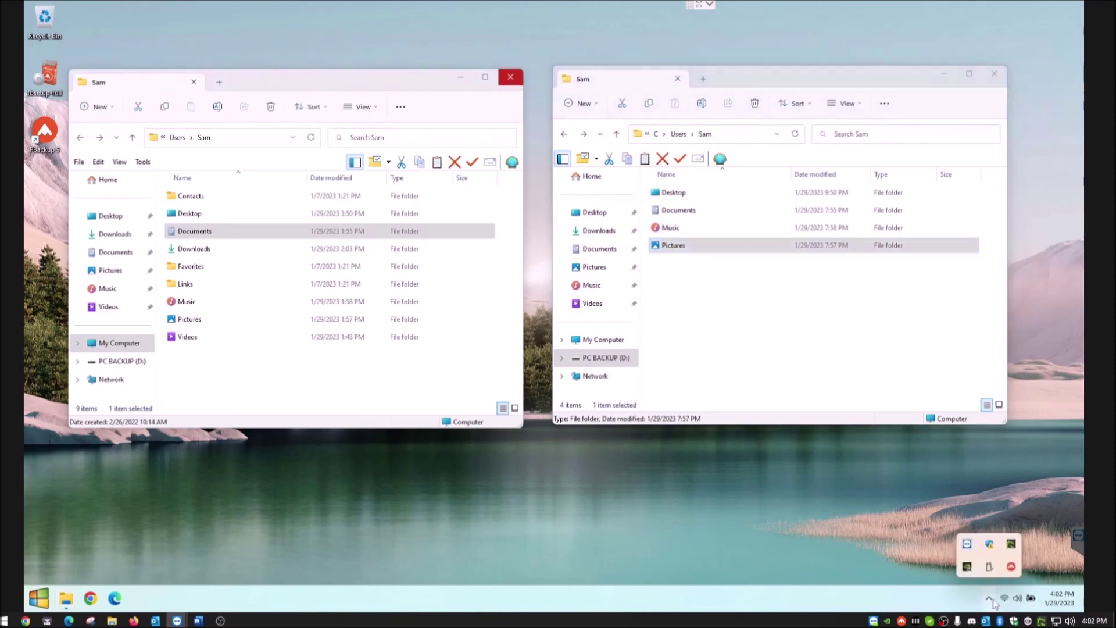
click(1011, 569)
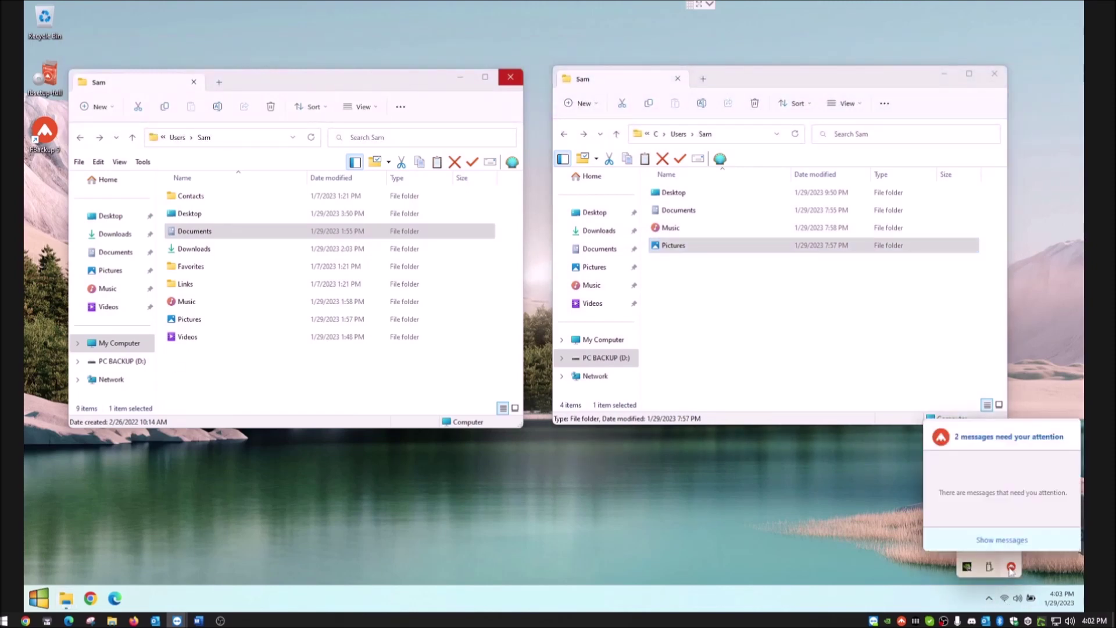
click(980, 448)
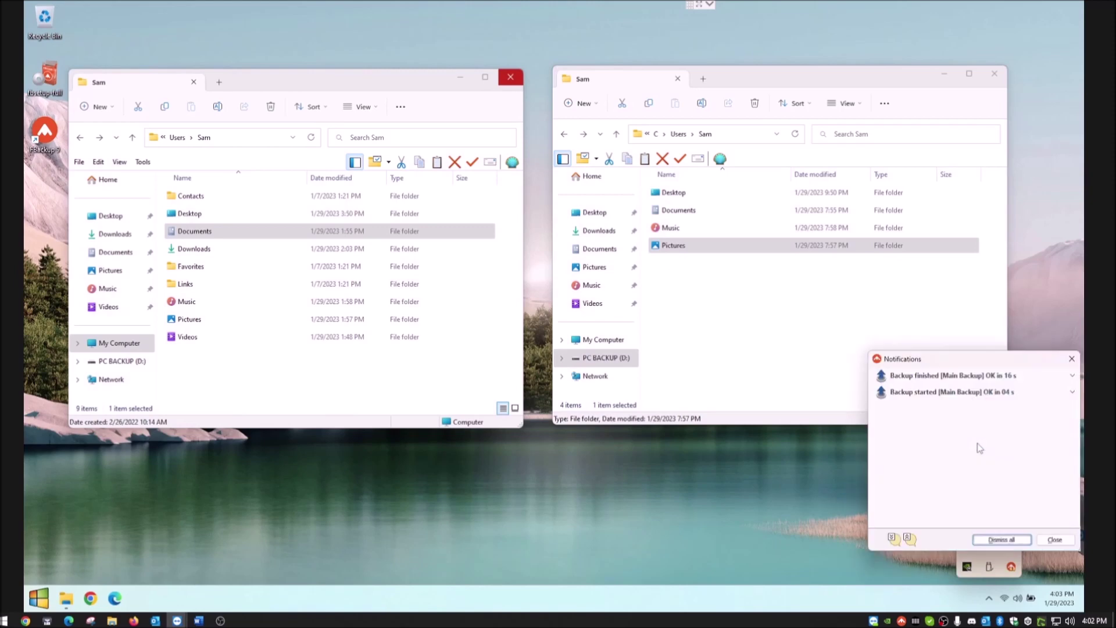
click(1054, 539)
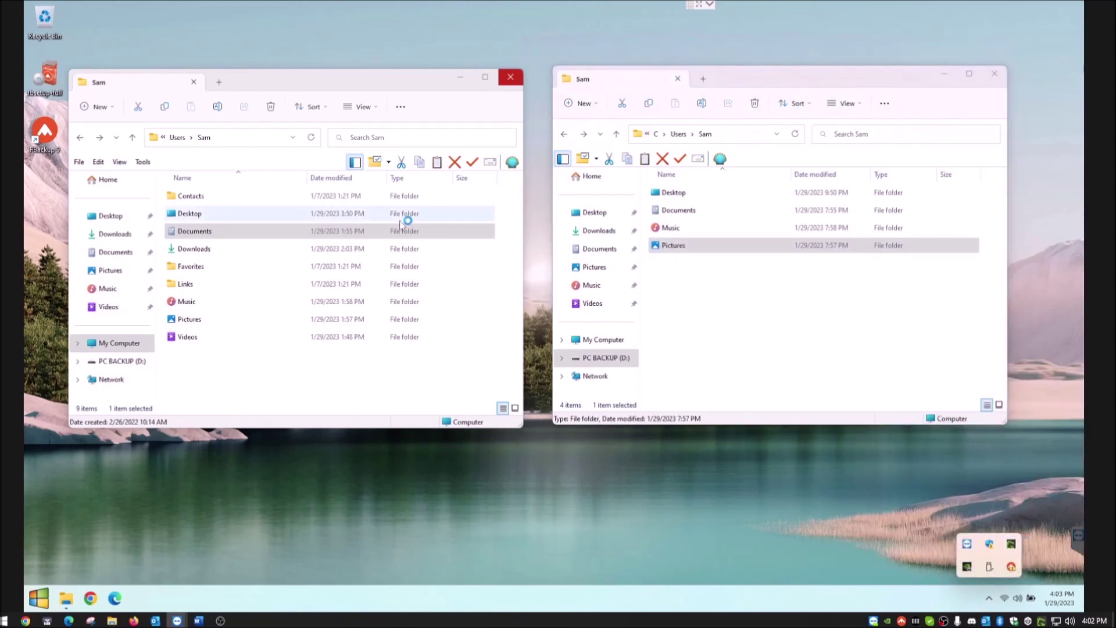
click(948, 247)
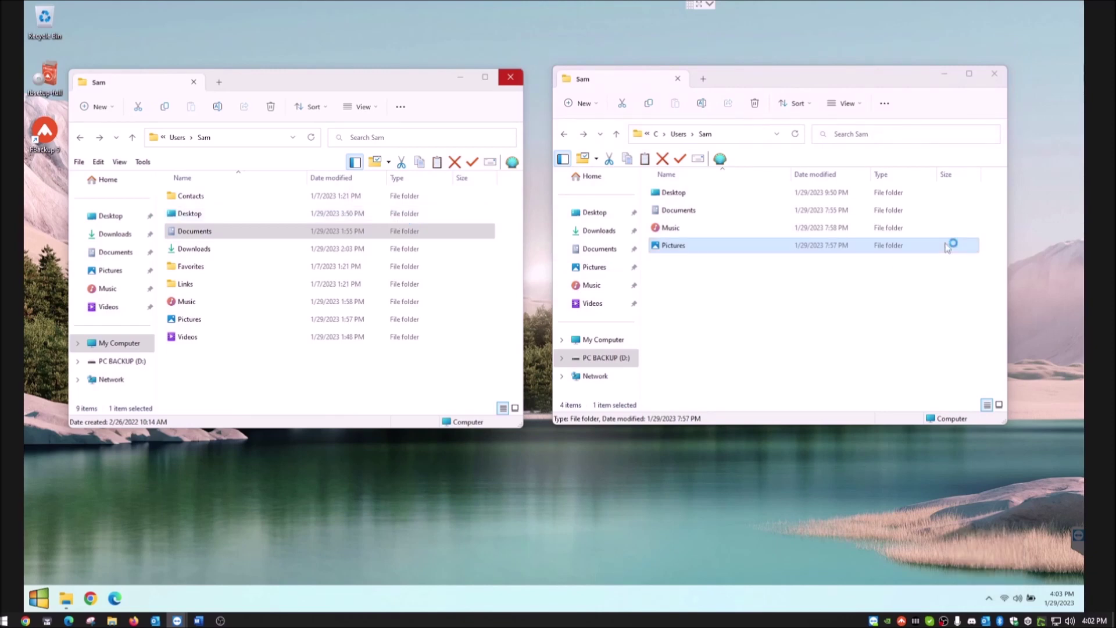